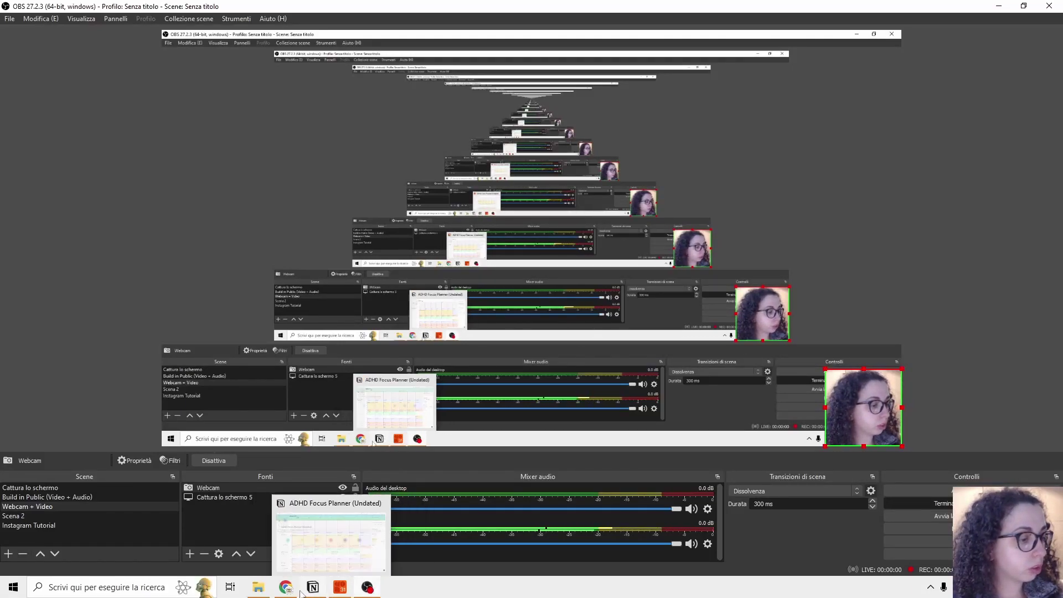
Step: Switch to Notion and add an expense with an amount of $50 in the planner's Money section
{"action": "left_click", "coordinate": [313, 587]}
{"action": "scroll", "coordinate": [365, 490], "scroll_direction": "down", "scroll_amount": 2}
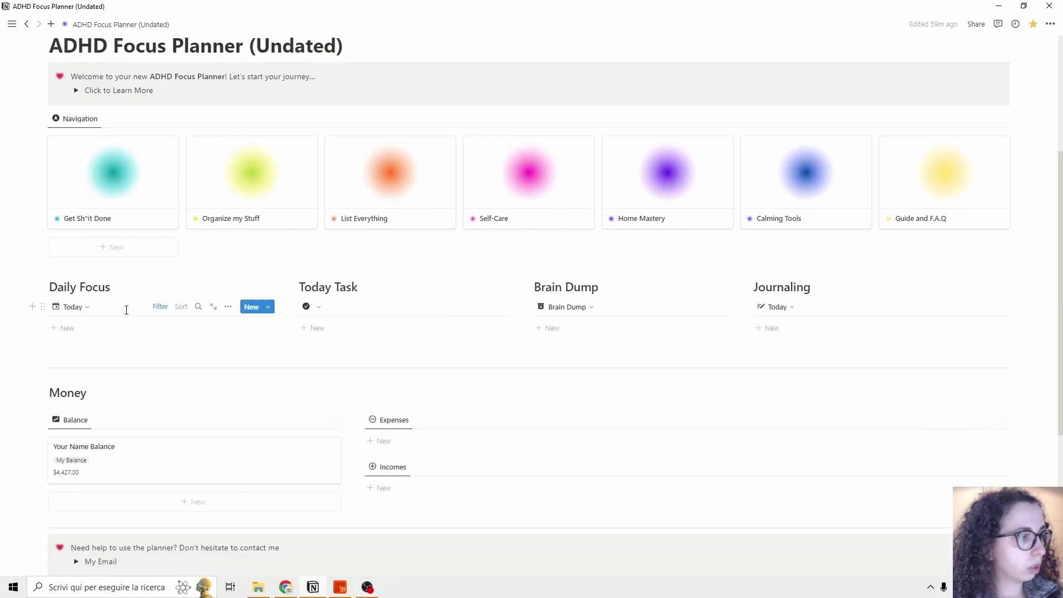
{"action": "scroll", "coordinate": [117, 288], "scroll_direction": "down", "scroll_amount": 1}
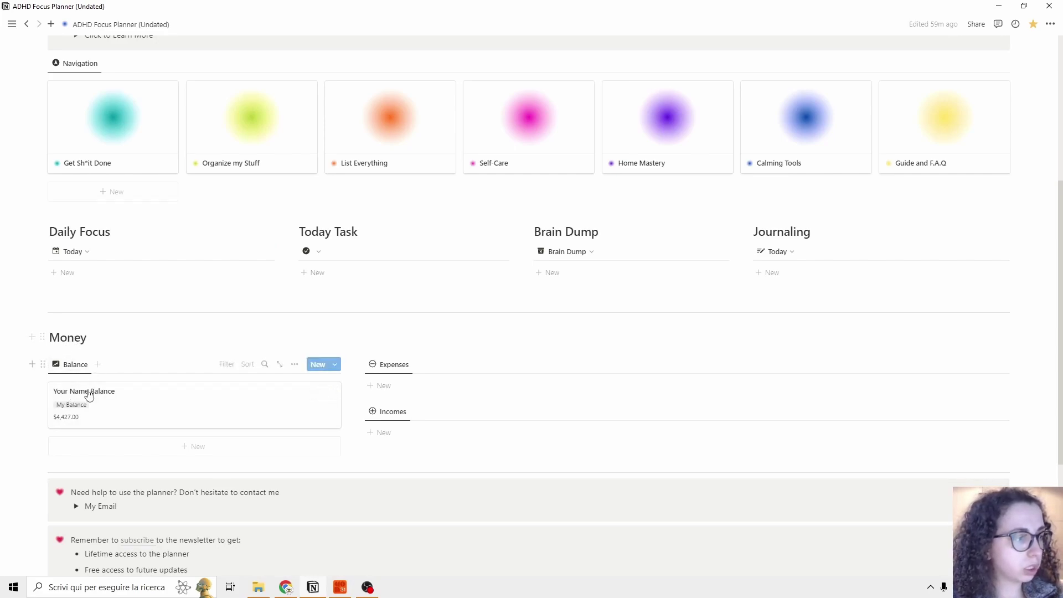
{"action": "left_click", "coordinate": [379, 388]}
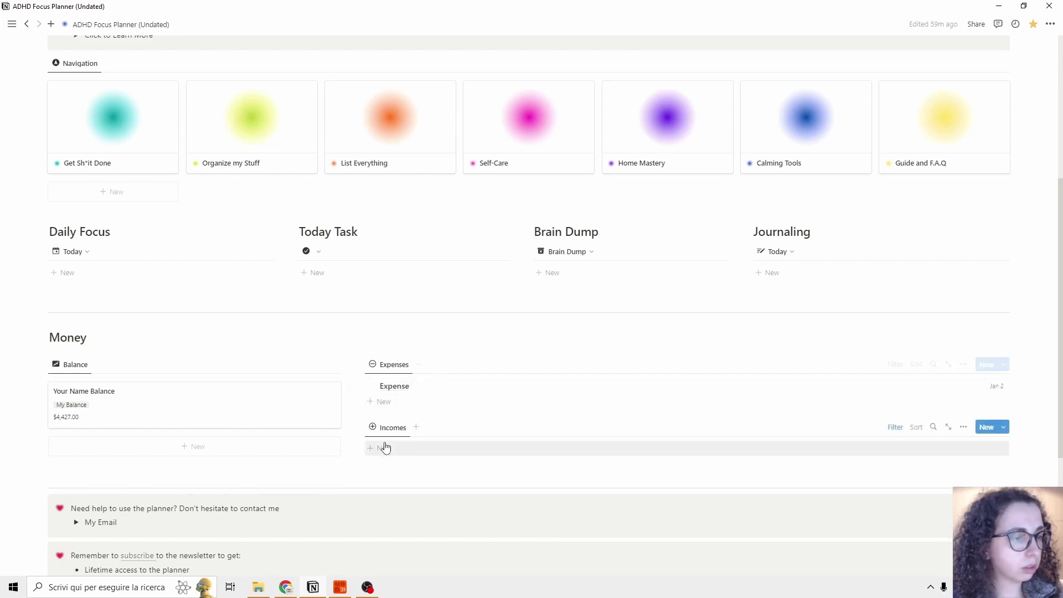
{"action": "left_click", "coordinate": [394, 387]}
{"action": "left_click", "coordinate": [533, 104]}
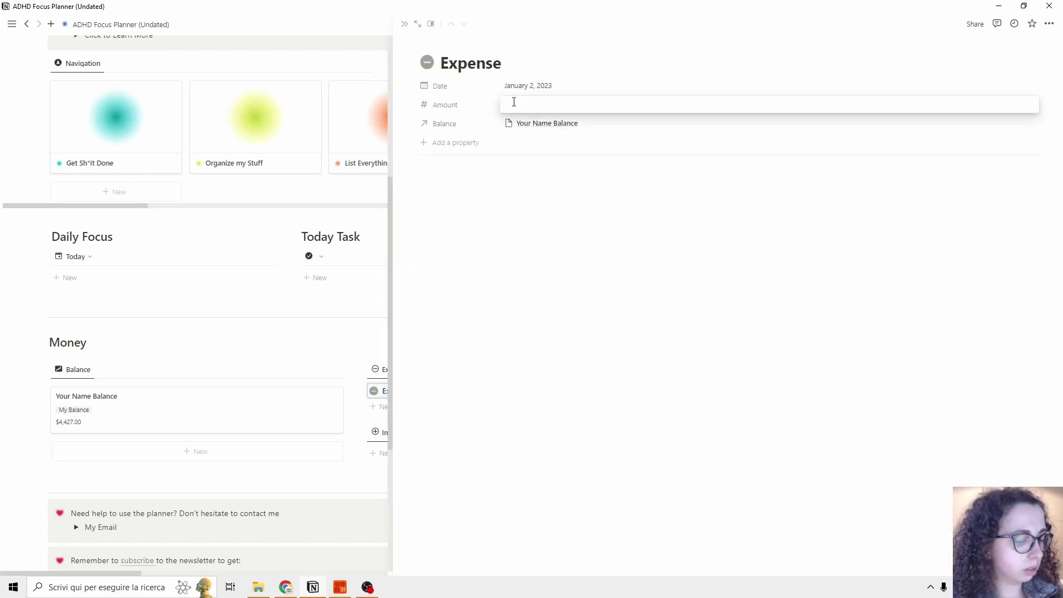
{"action": "type", "text": "50"}
{"action": "key", "text": "Return"}
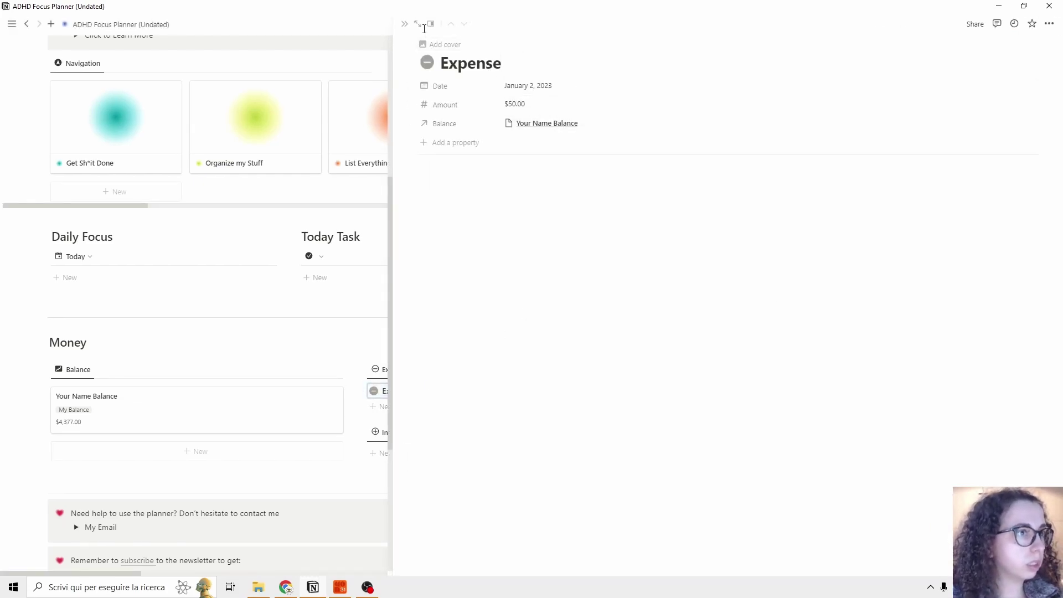
{"action": "key", "text": "Escape"}
Step: Add a new income entry with an amount of $1,200 in the Money section
{"action": "scroll", "coordinate": [504, 383], "scroll_direction": "down", "scroll_amount": 1}
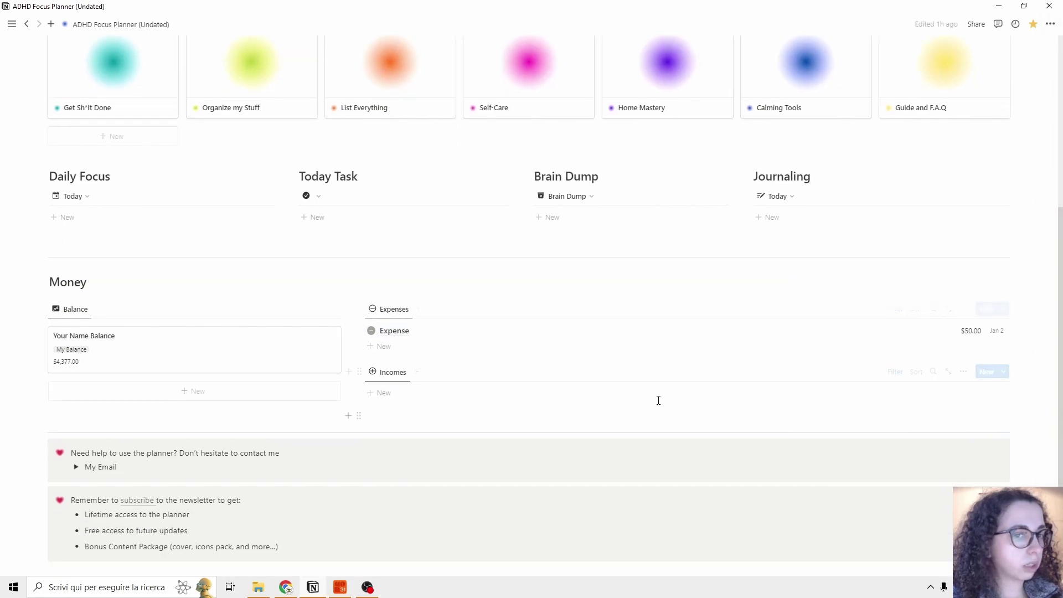
{"action": "left_click", "coordinate": [401, 392]}
{"action": "left_click", "coordinate": [978, 395]}
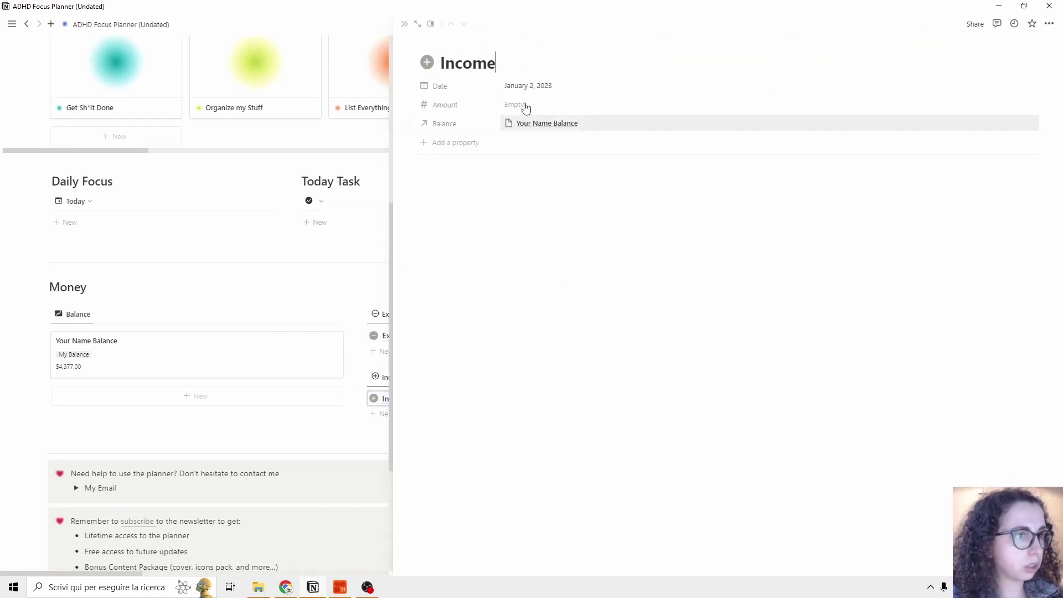
{"action": "left_click", "coordinate": [510, 105]}
{"action": "type", "text": "1,200"}
{"action": "key", "text": "Return"}
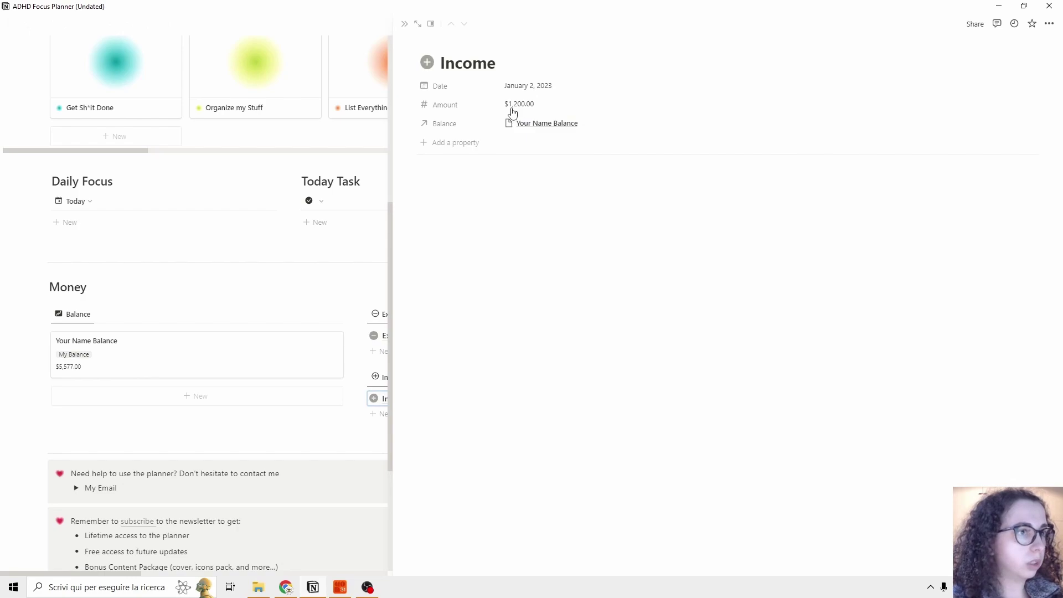
{"action": "left_click", "coordinate": [408, 25]}
Step: Change the dates of the new expense and the new income to January 3, 2023
{"action": "scroll", "coordinate": [489, 327], "scroll_direction": "down", "scroll_amount": 1}
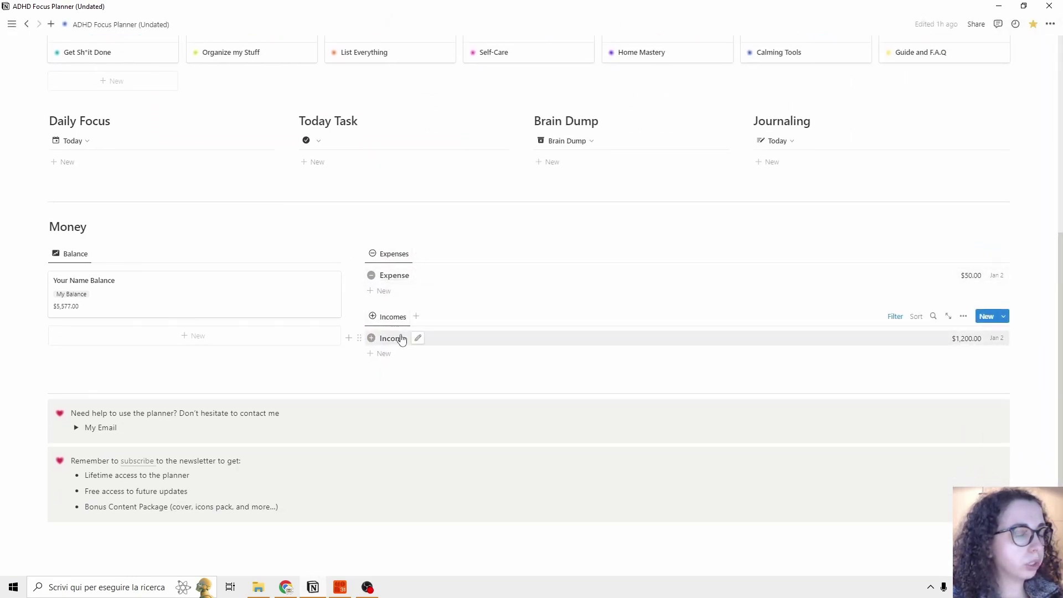
{"action": "left_click", "coordinate": [997, 280]}
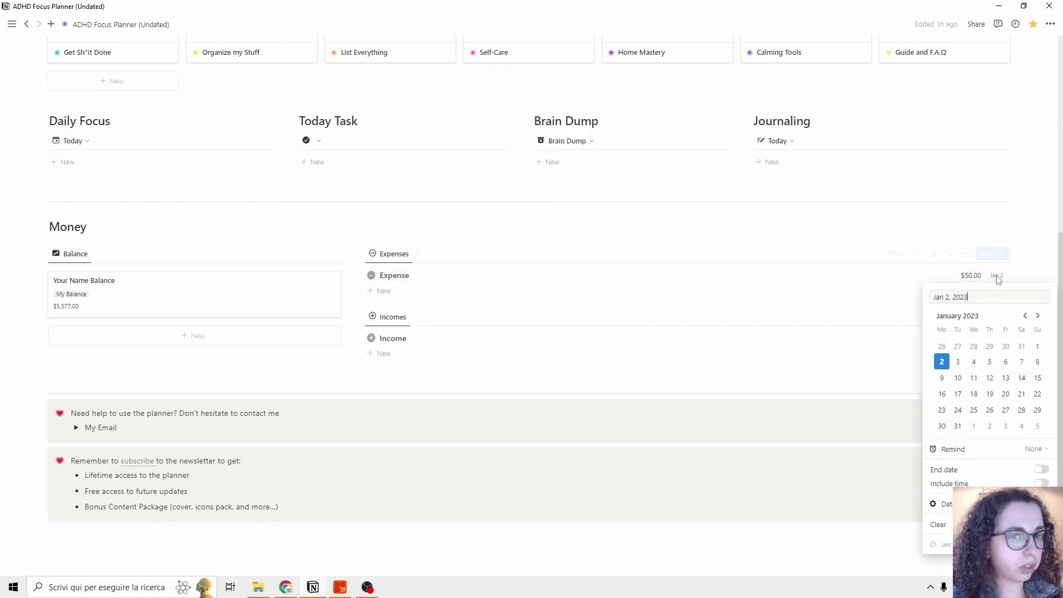
{"action": "left_click", "coordinate": [958, 362]}
{"action": "left_click", "coordinate": [994, 325]}
{"action": "left_click", "coordinate": [994, 325]}
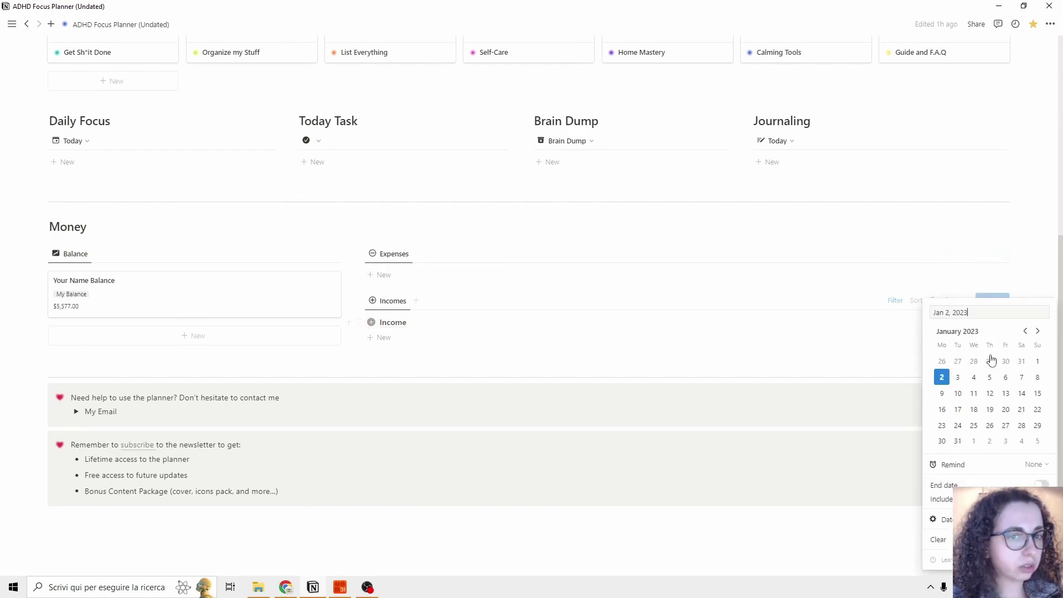
{"action": "left_click", "coordinate": [959, 377]}
{"action": "left_click", "coordinate": [1040, 267]}
Step: Create a journal entry under Journaling and enter "I'm grateful for today" as its Gratitude
{"action": "scroll", "coordinate": [1037, 273], "scroll_direction": "up", "scroll_amount": 2}
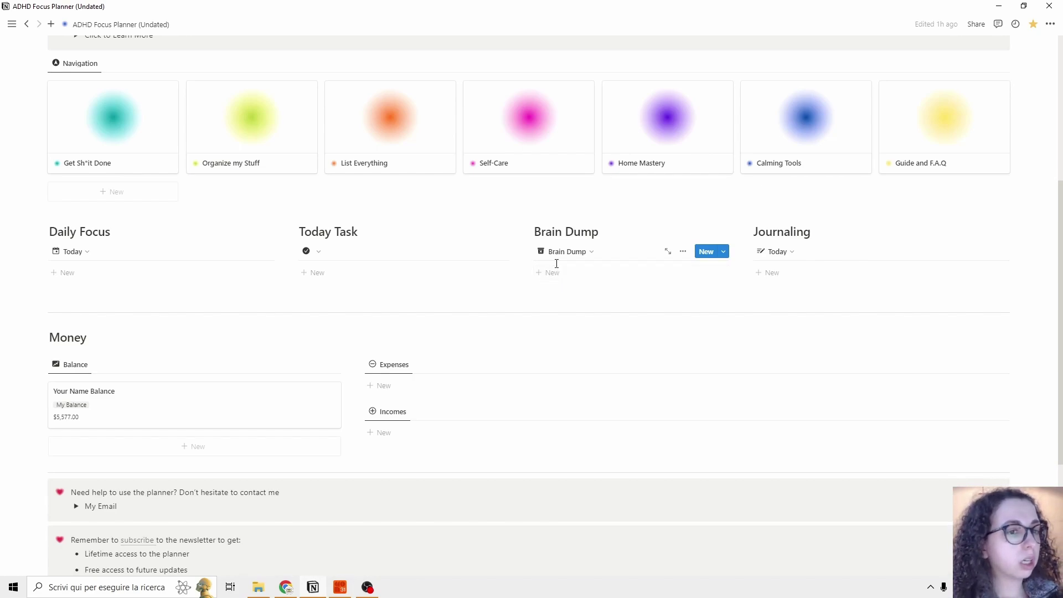
{"action": "left_click", "coordinate": [776, 273]}
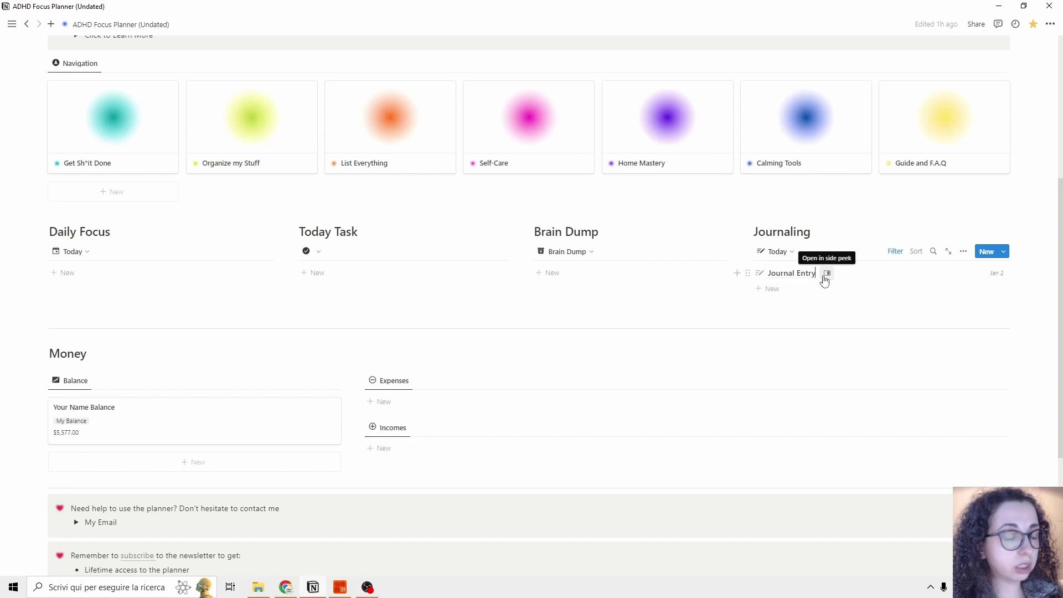
{"action": "left_click", "coordinate": [826, 275]}
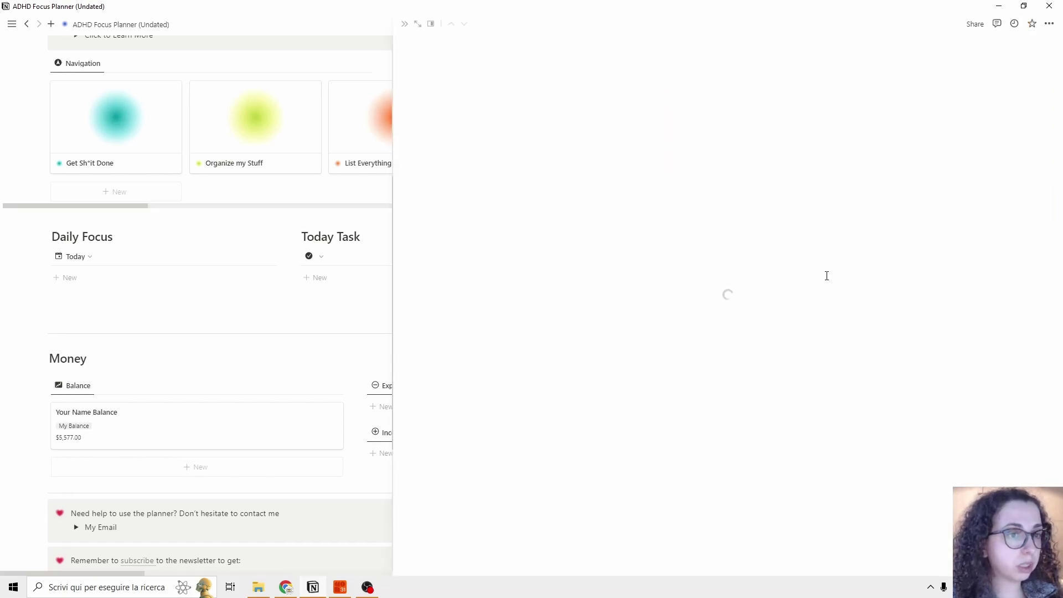
{"action": "left_click", "coordinate": [550, 222]}
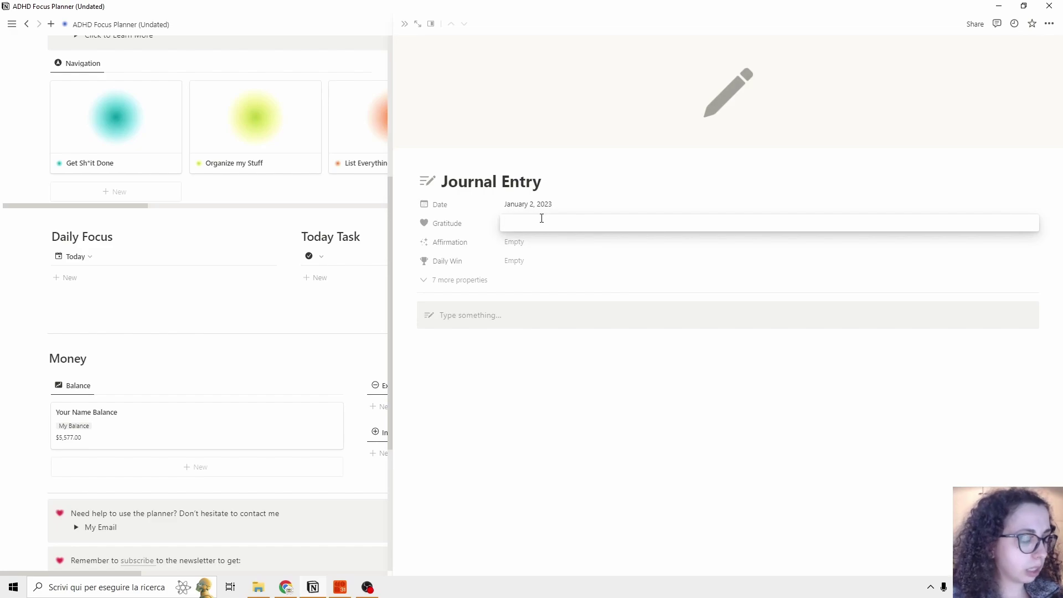
{"action": "type", "text": "I'm grat"}
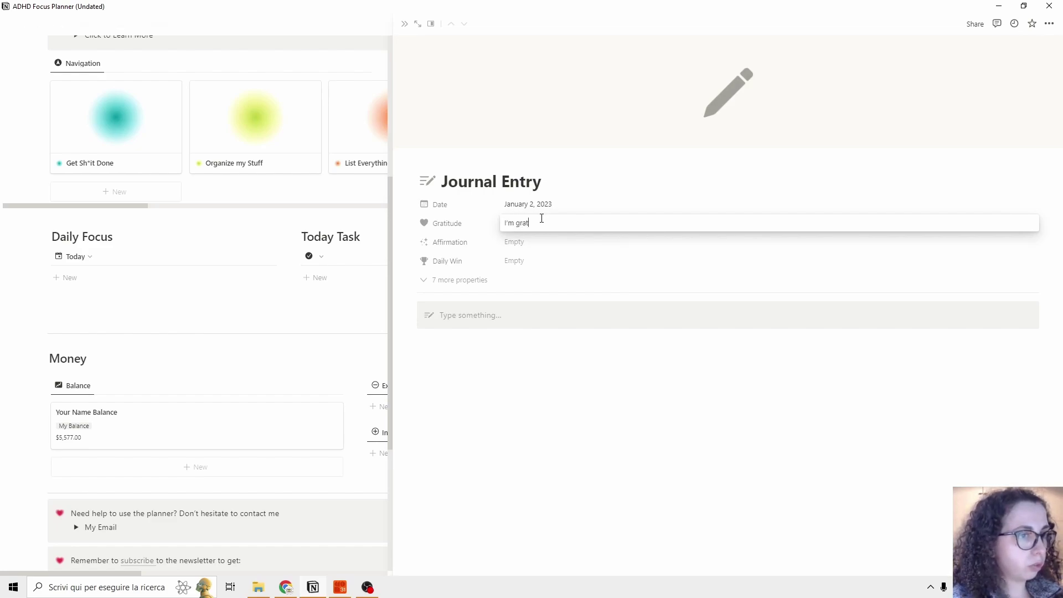
{"action": "type", "text": "eful"}
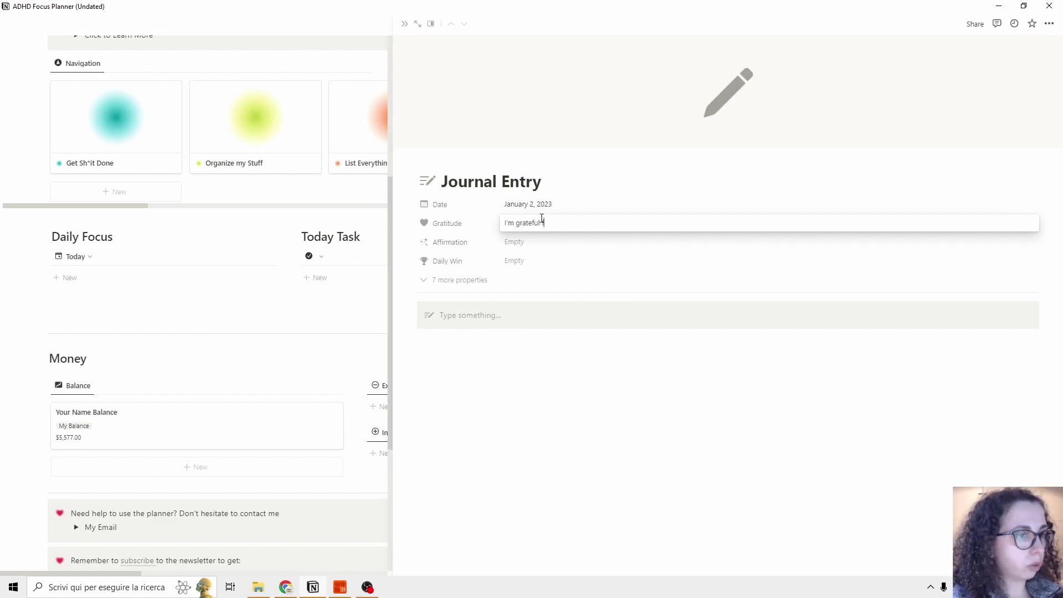
{"action": "type", "text": " for tooday"}
{"action": "key", "text": "Return"}
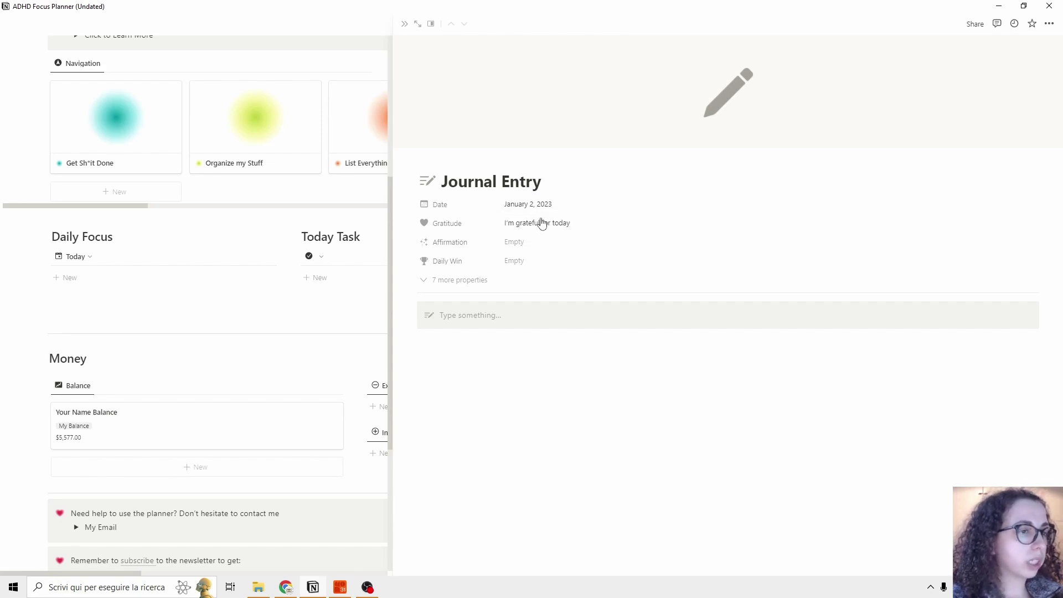
Step: Enter "I am powerful" as the journal entry's Affirmation and close the entry
{"action": "left_click", "coordinate": [525, 244]}
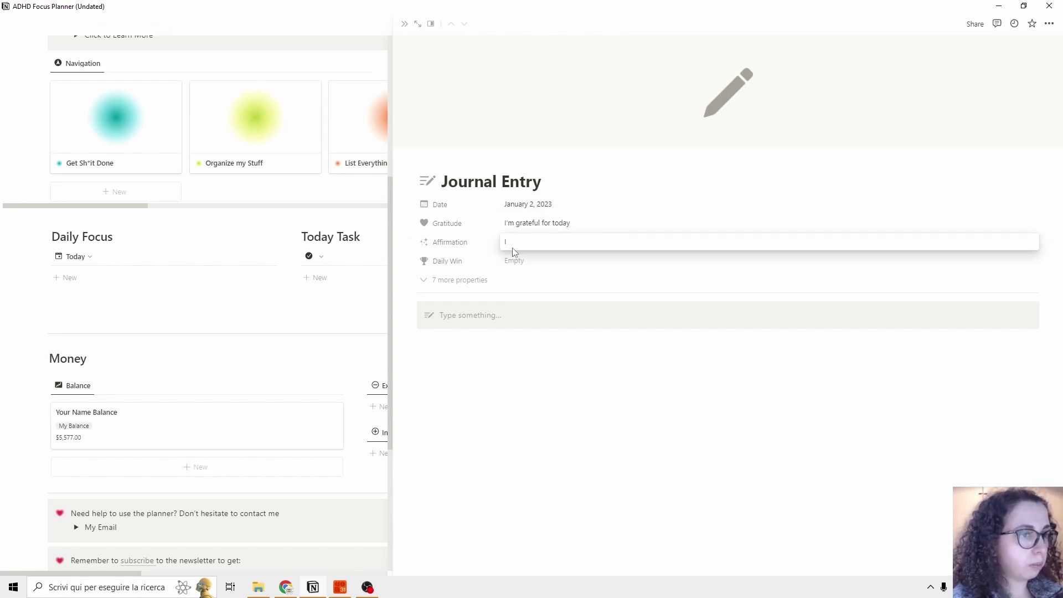
{"action": "type", "text": "I am powerful"}
{"action": "key", "text": "Return"}
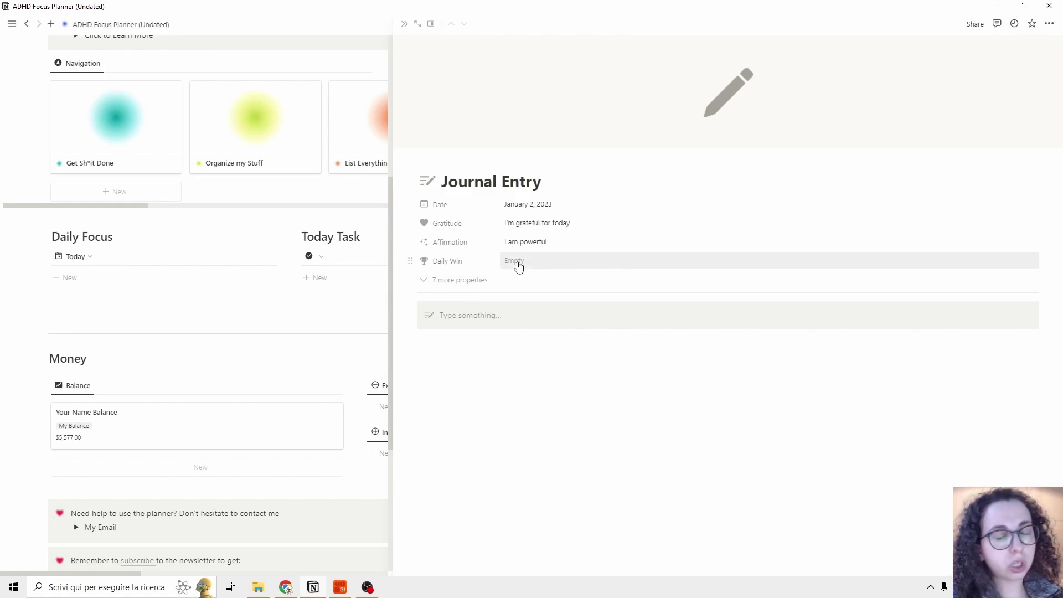
{"action": "key", "text": "Escape"}
Step: Add a Brain Dump entry titled "I want to try skateboarding" and mark it as dumped
{"action": "left_click", "coordinate": [556, 221]}
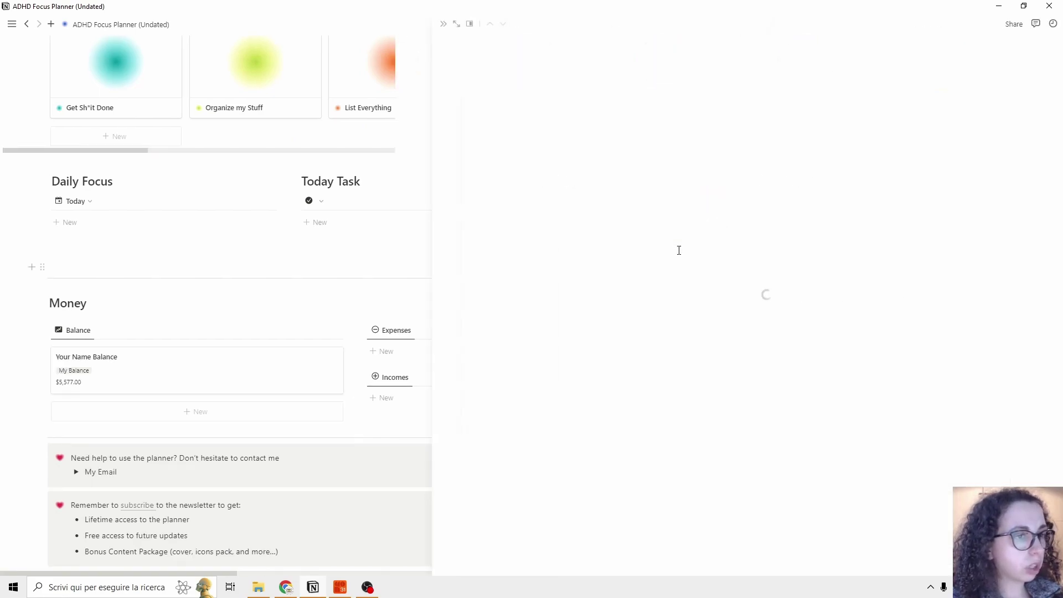
{"action": "triple_click", "coordinate": [522, 63]}
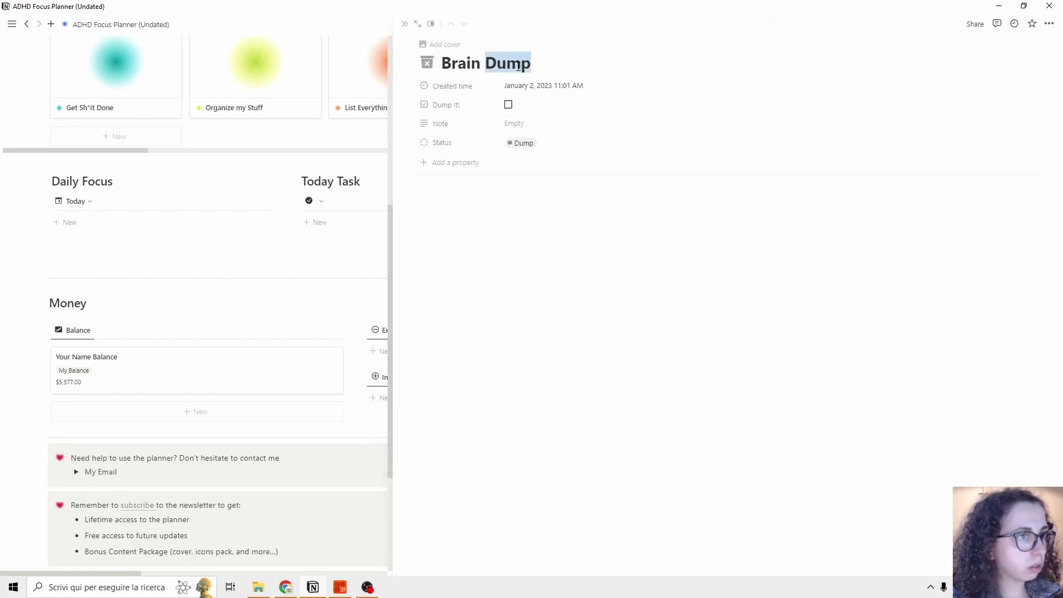
{"action": "type", "text": "I want ot"}
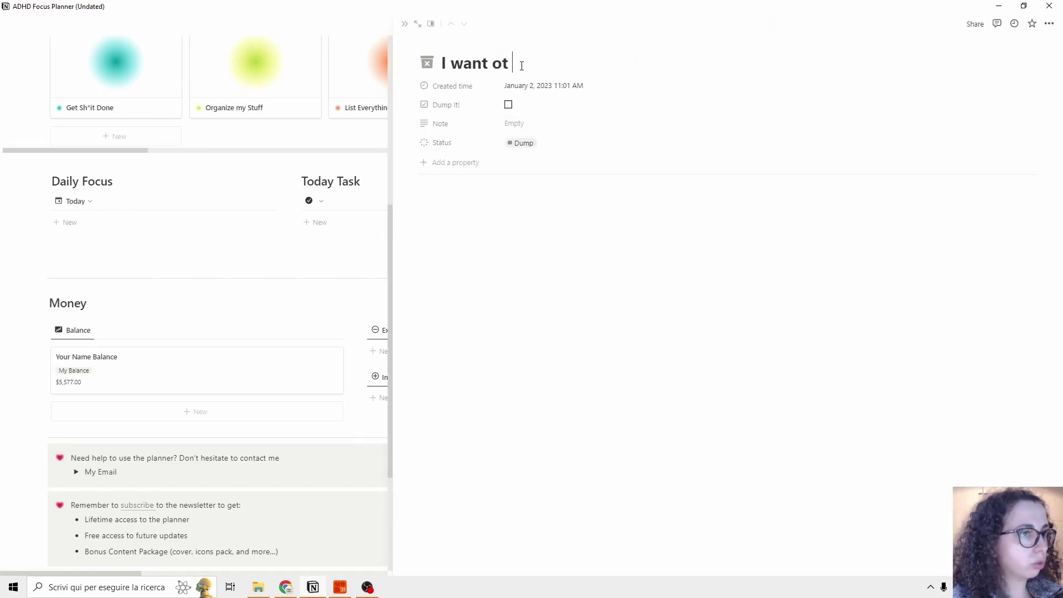
{"action": "key", "text": "BackSpace"}
{"action": "key", "text": "BackSpace"}
{"action": "type", "text": "to try"}
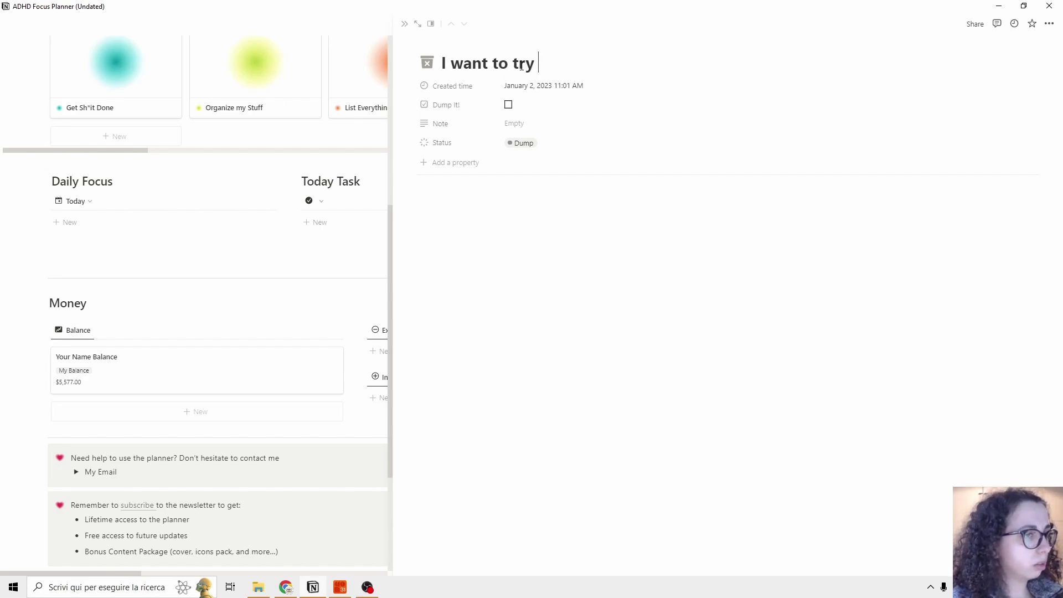
{"action": "type", "text": " skaet"}
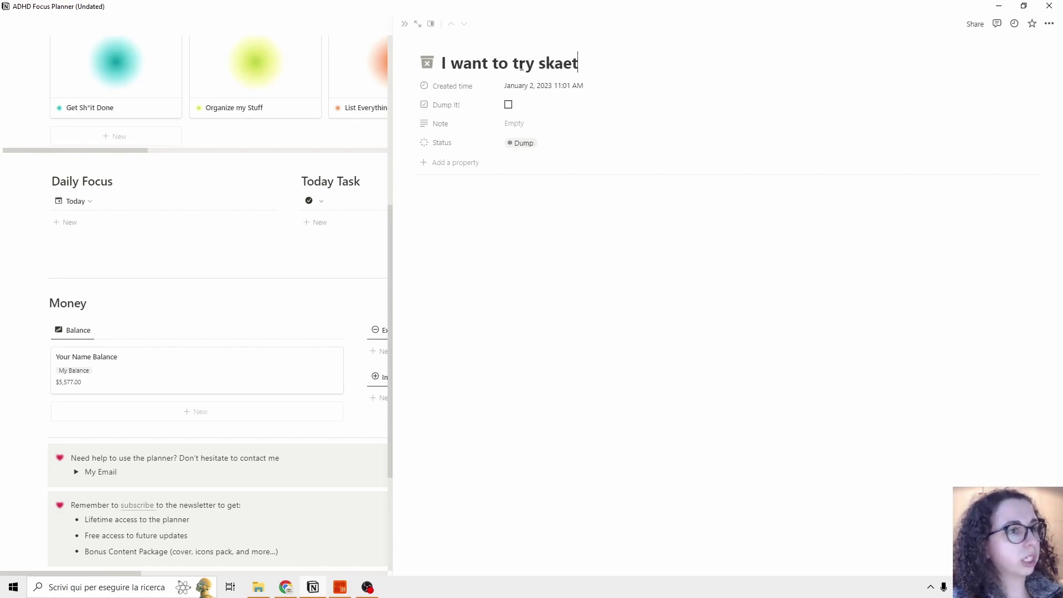
{"action": "key", "text": "BackSpace"}
{"action": "key", "text": "BackSpace"}
{"action": "type", "text": "teboarding"}
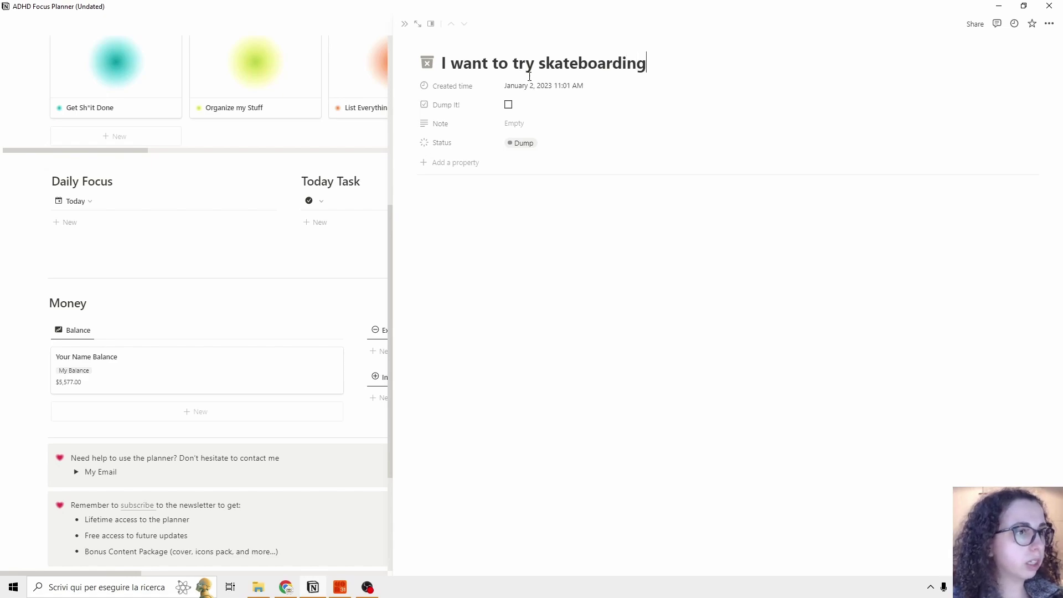
{"action": "left_click", "coordinate": [405, 24]}
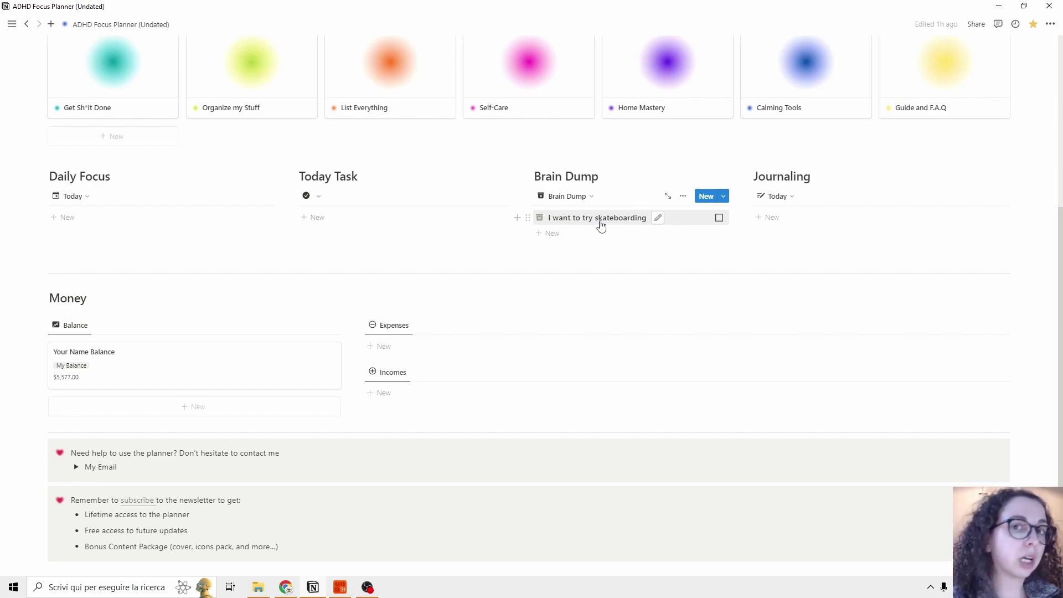
{"action": "left_click", "coordinate": [719, 217]}
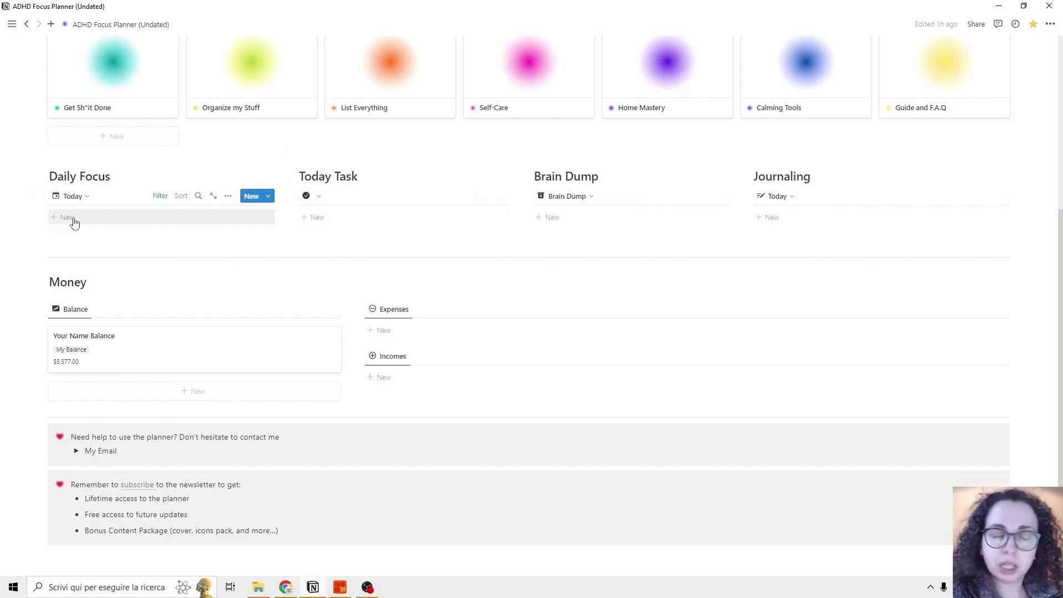
Step: Create a new entry under Today Task and title it "Do the Laundry"
{"action": "left_click", "coordinate": [382, 222]}
{"action": "left_click", "coordinate": [332, 220]}
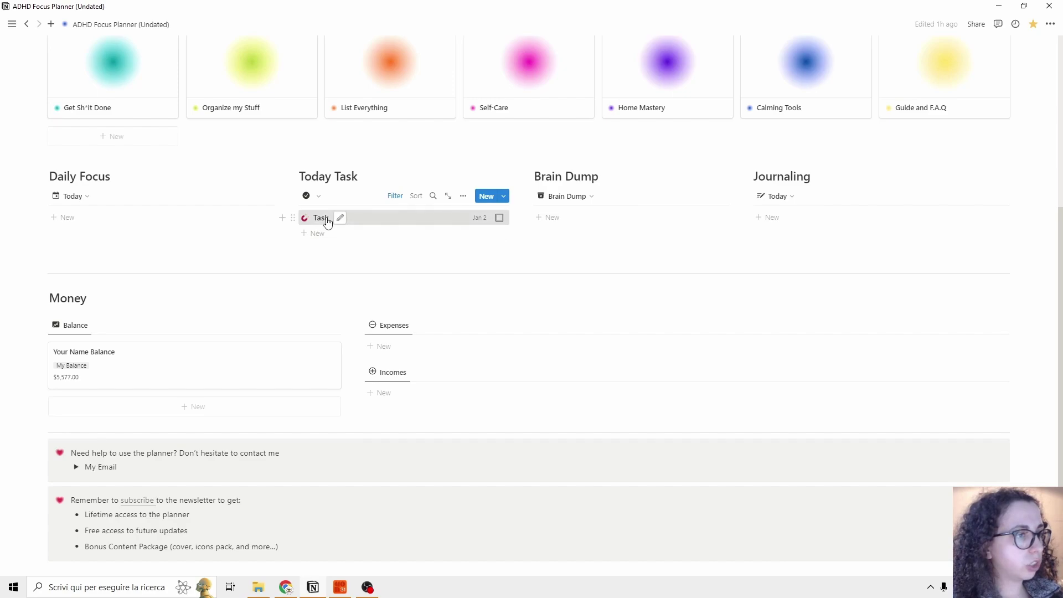
{"action": "double_click", "coordinate": [460, 63]}
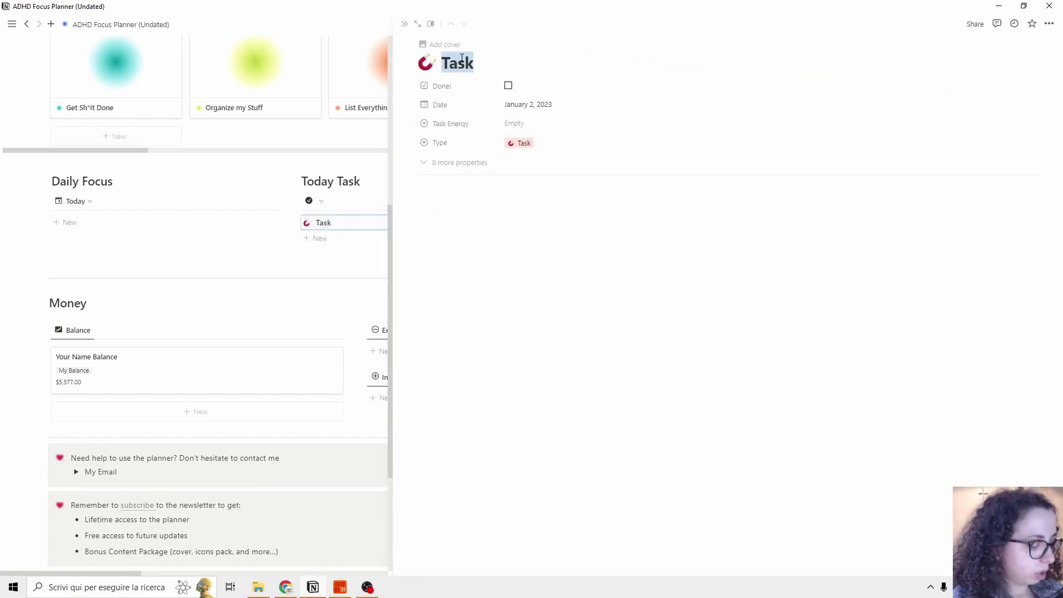
{"action": "type", "text": "Do the Laundry"}
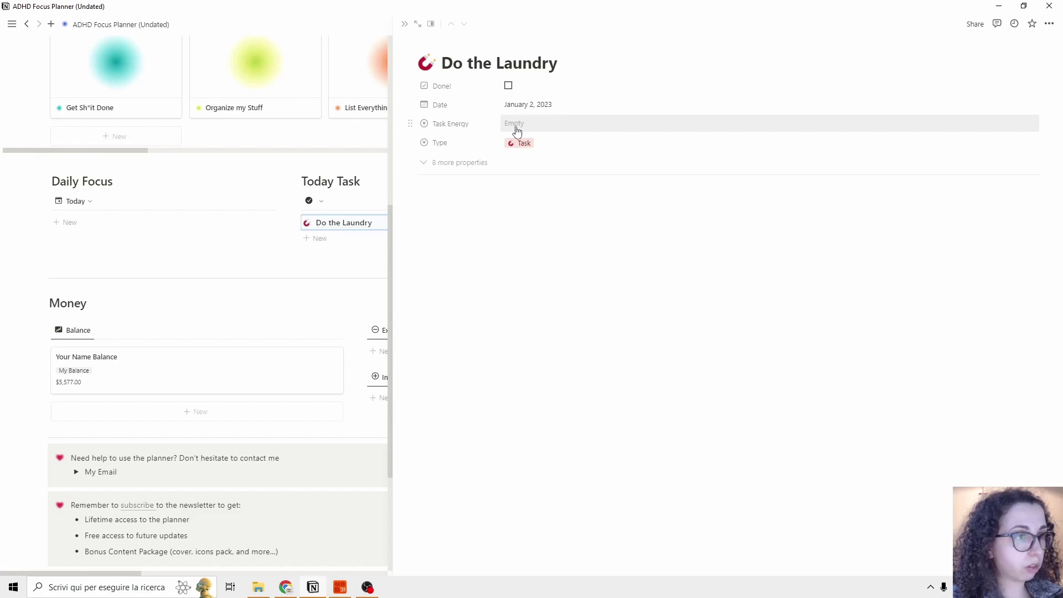
Step: Review the laundry task's Type options, set its Task Energy to the five-icon level, and close the task
{"action": "left_click", "coordinate": [523, 149]}
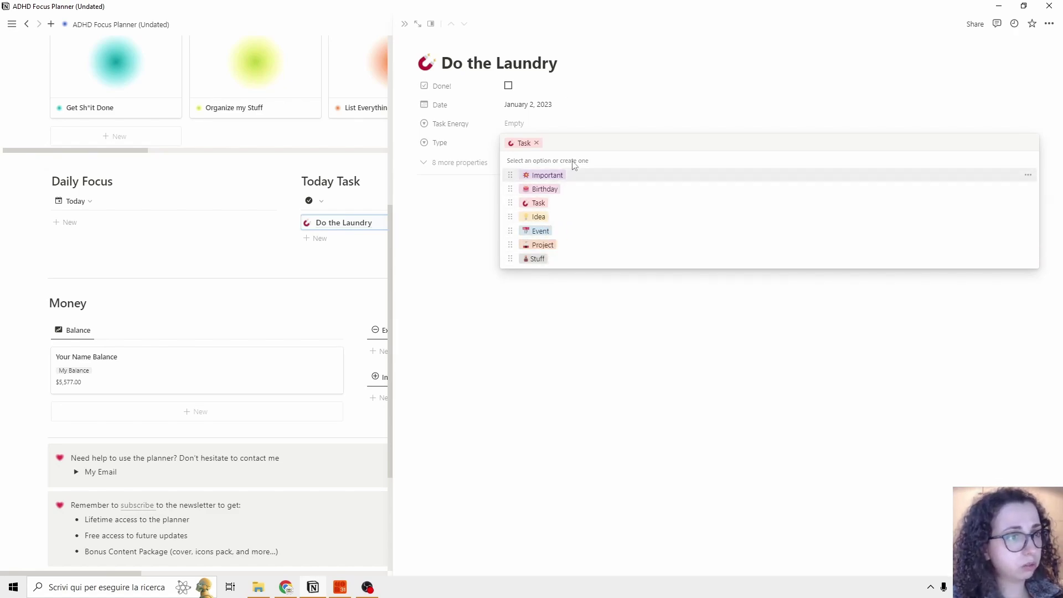
{"action": "left_click", "coordinate": [526, 125]}
{"action": "left_click", "coordinate": [525, 123]}
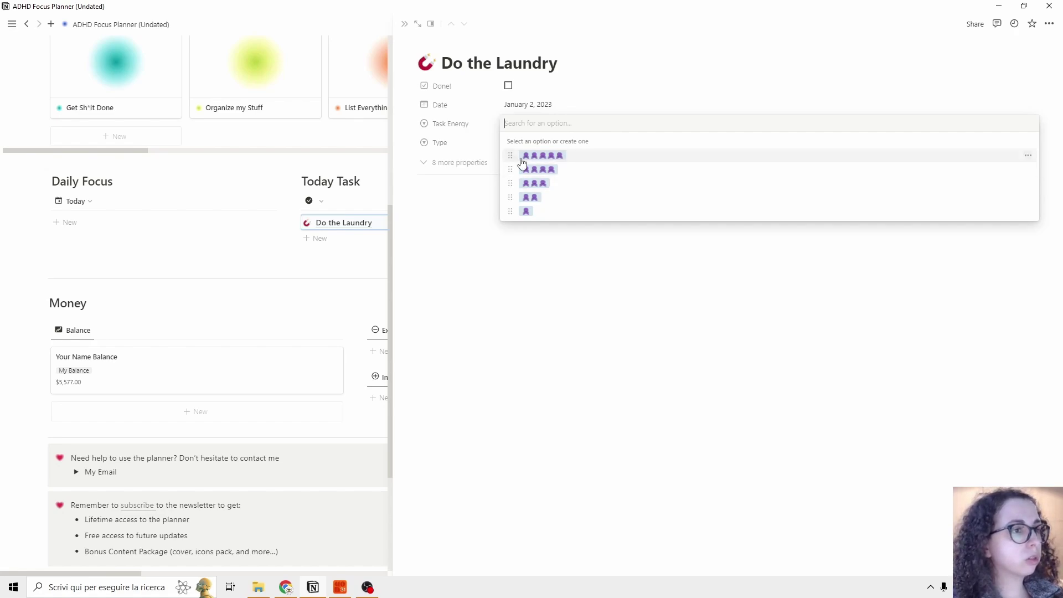
{"action": "left_click", "coordinate": [549, 160]}
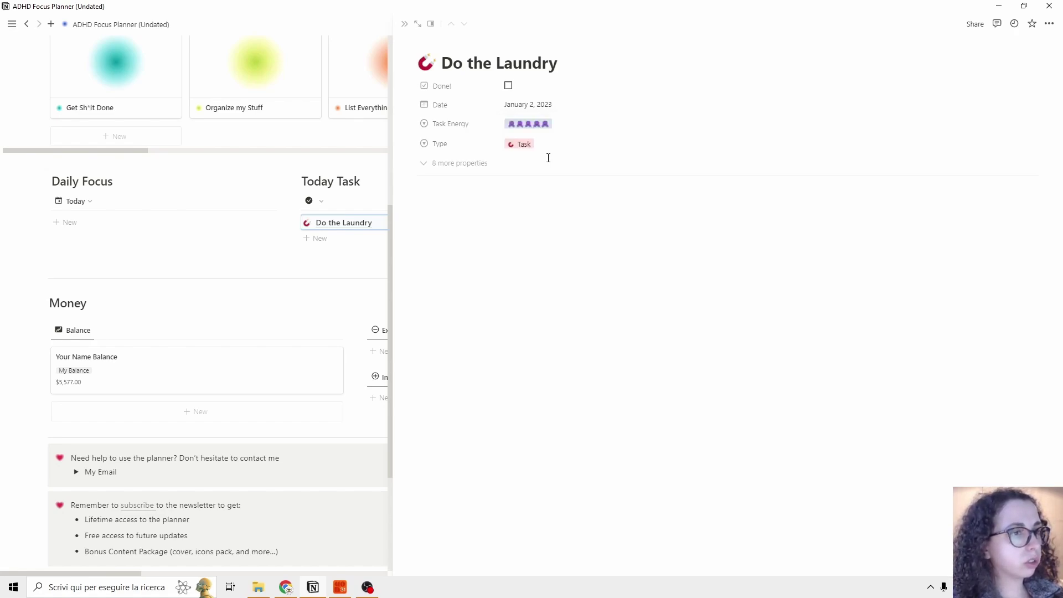
{"action": "left_click", "coordinate": [405, 26]}
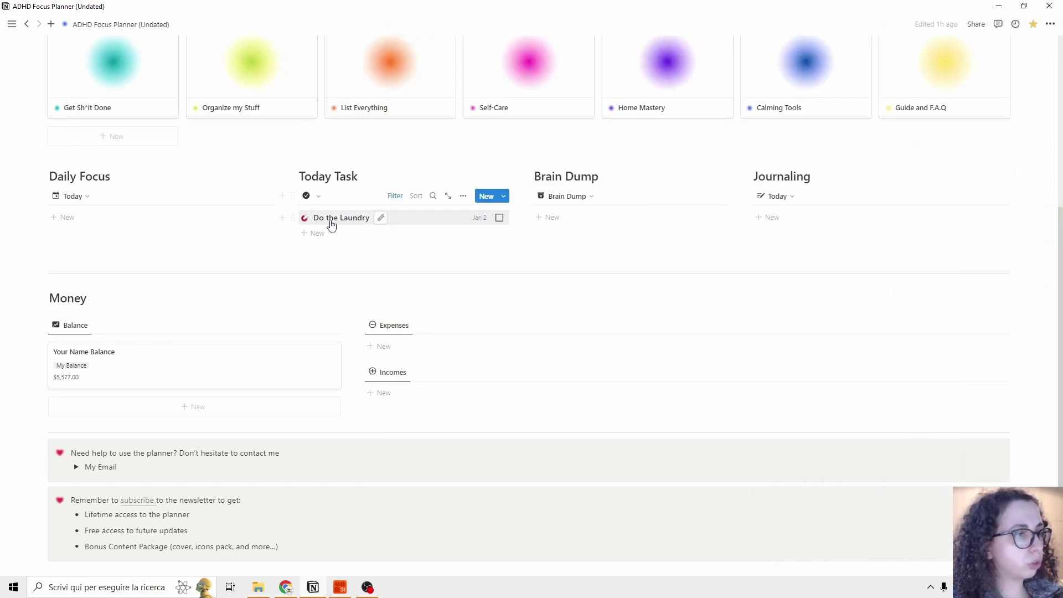
Step: Reschedule the "Do the Laundry" task under Today Task to January 8, 2023
{"action": "left_click", "coordinate": [479, 218]}
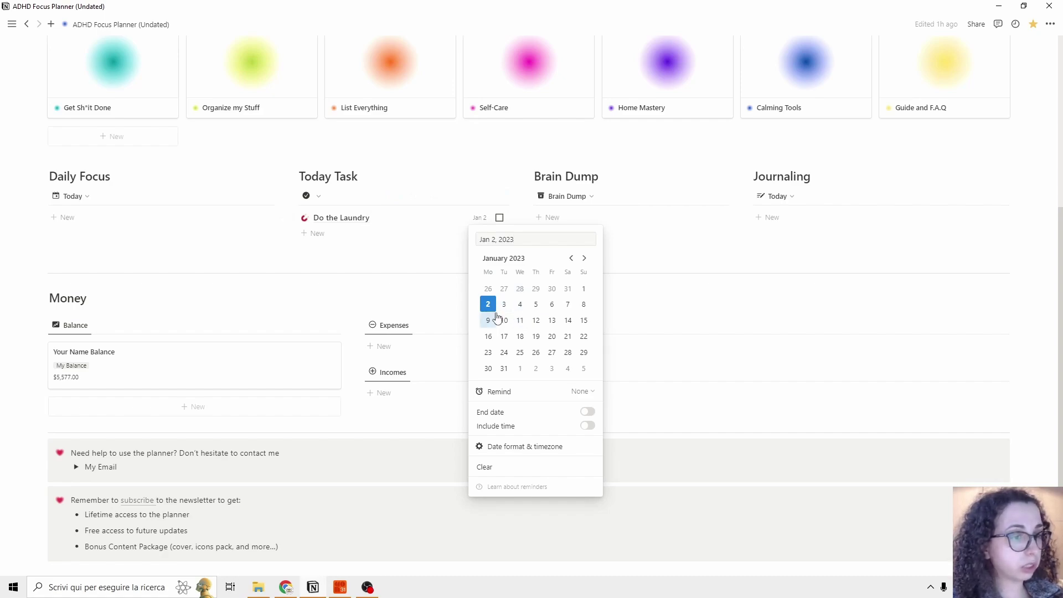
{"action": "left_click", "coordinate": [584, 305]}
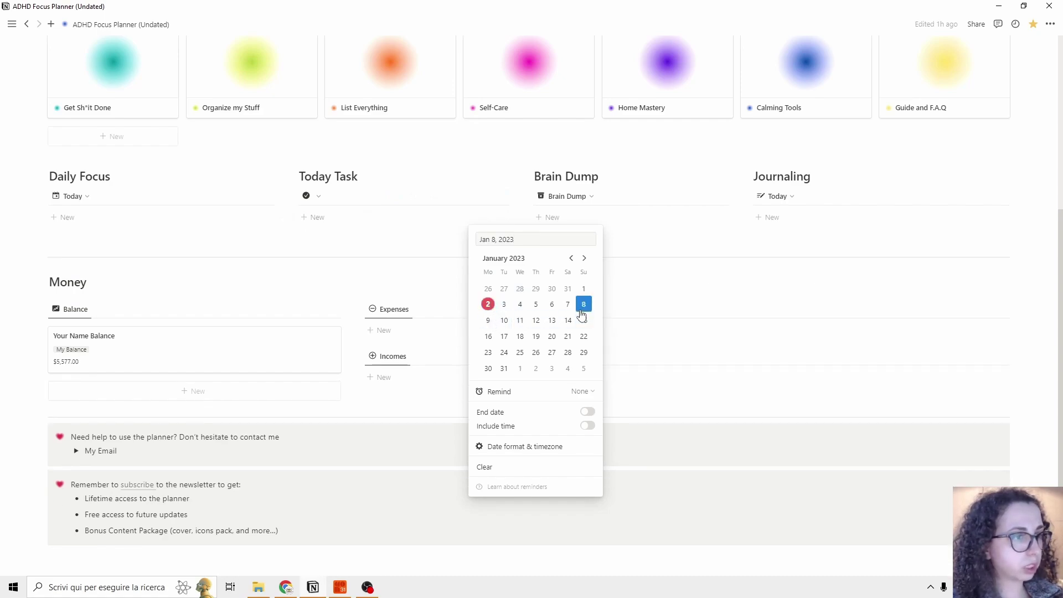
{"action": "left_click", "coordinate": [336, 159]}
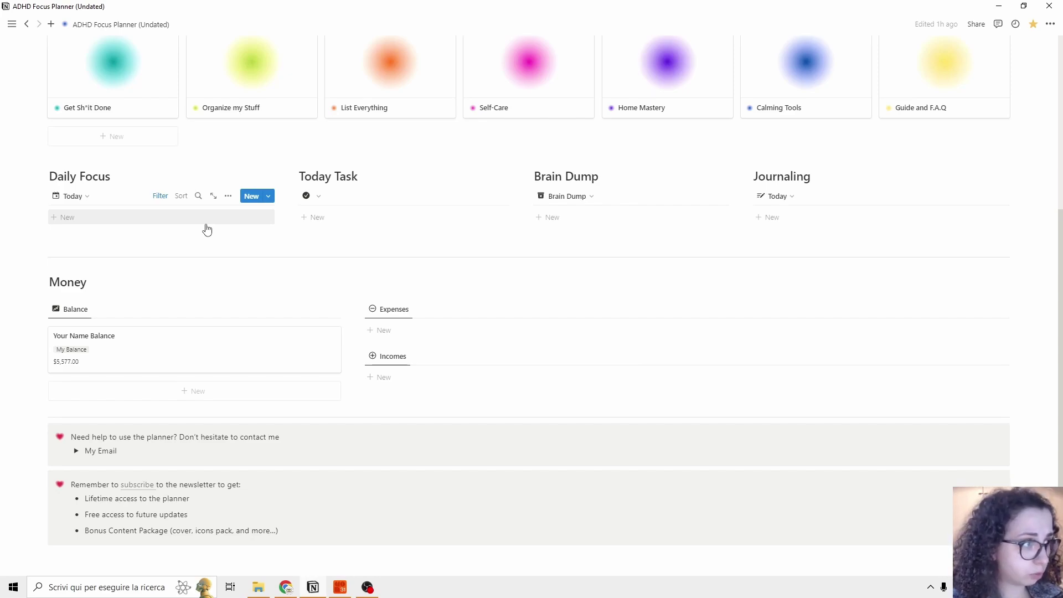
{"action": "left_click", "coordinate": [67, 218]}
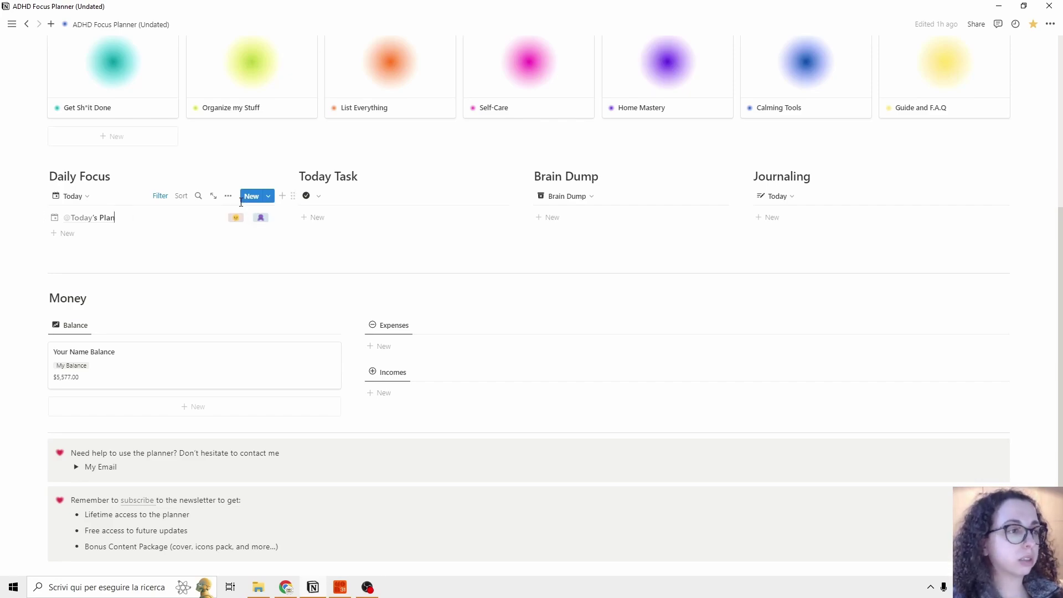
{"action": "left_click", "coordinate": [235, 218]}
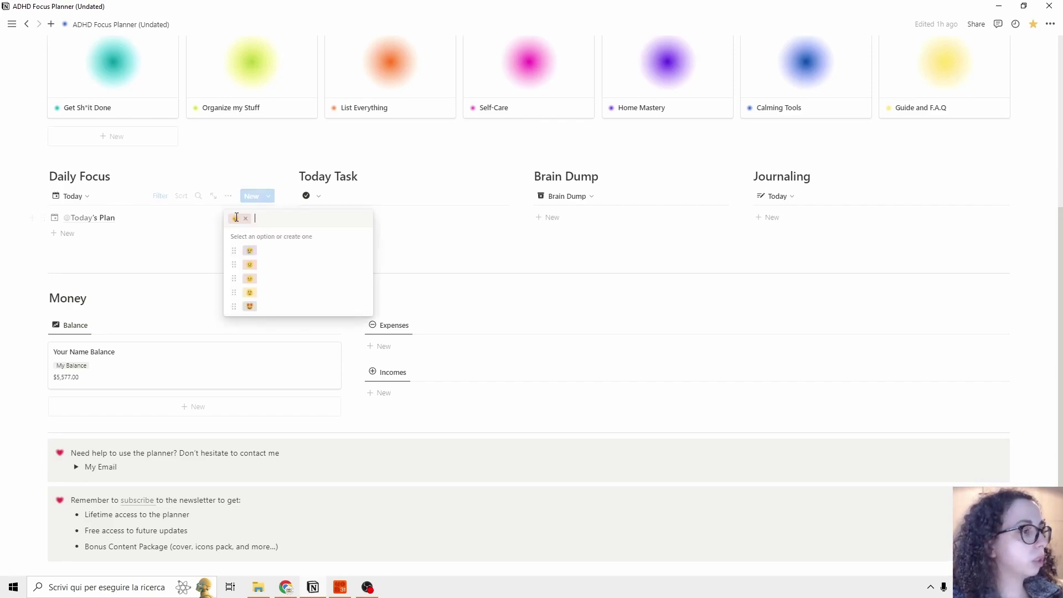
{"action": "left_click", "coordinate": [268, 296]}
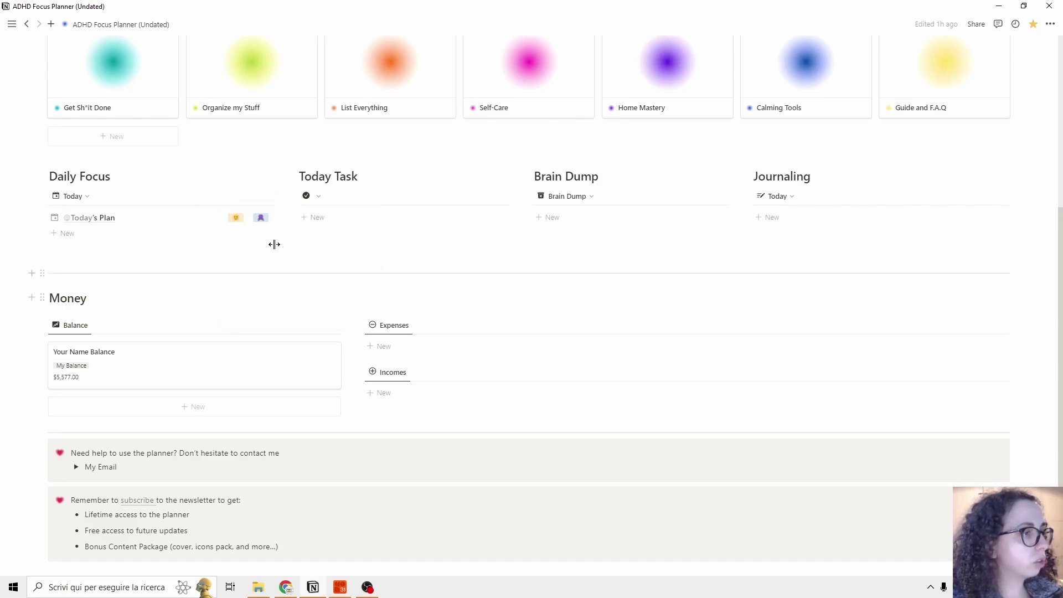
{"action": "left_click", "coordinate": [263, 218]}
{"action": "left_click", "coordinate": [298, 281]}
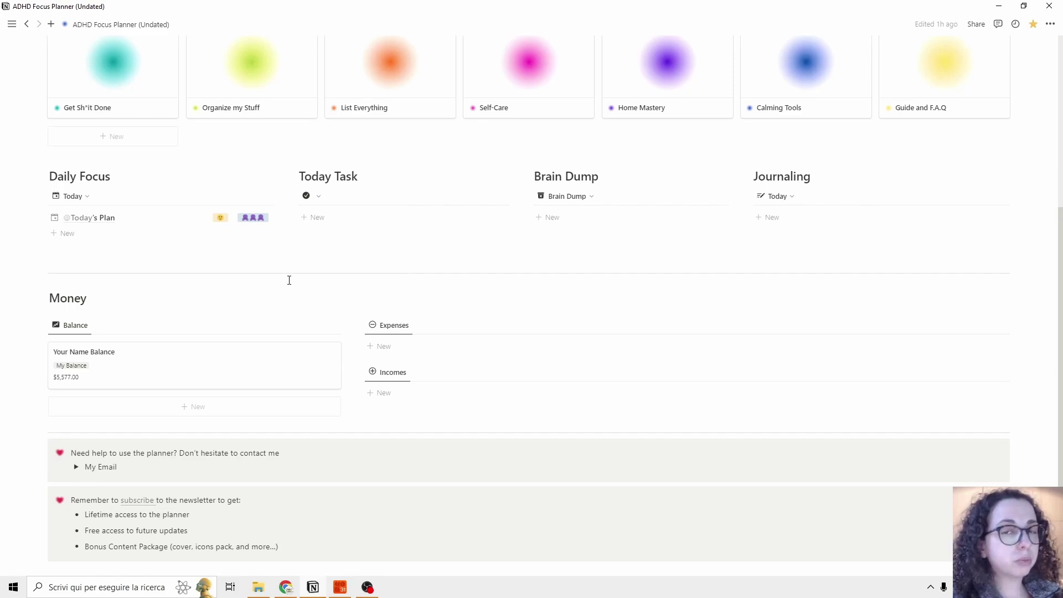
{"action": "left_click", "coordinate": [87, 221]}
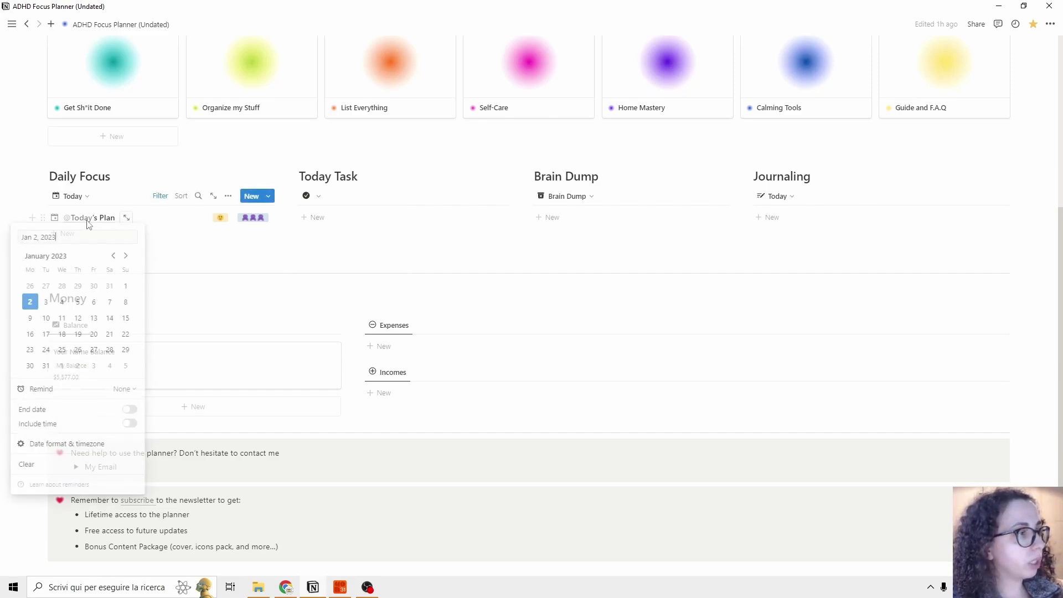
{"action": "key", "text": "Escape"}
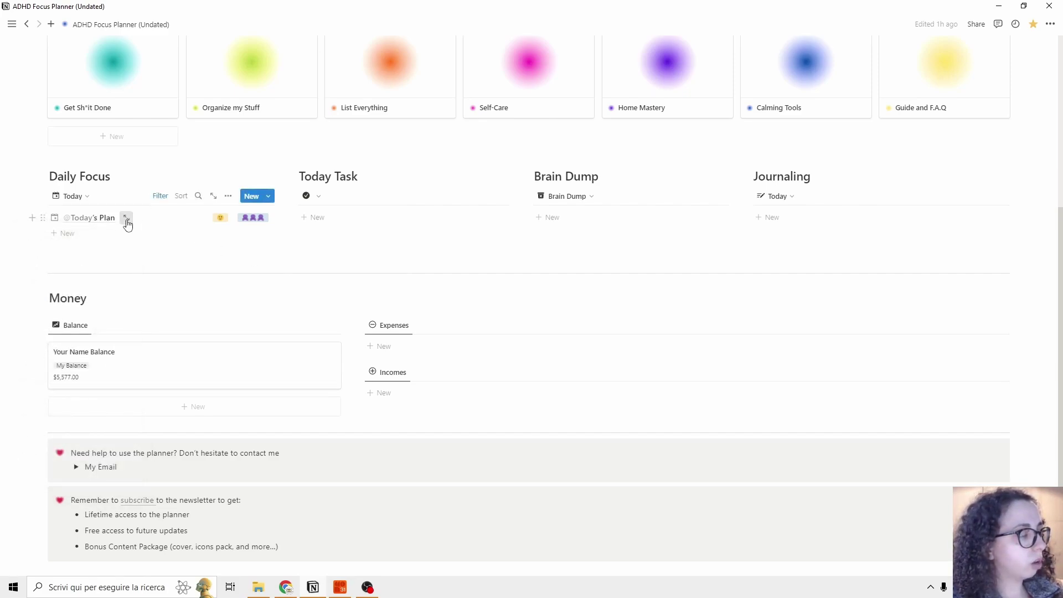
{"action": "left_click", "coordinate": [127, 217]}
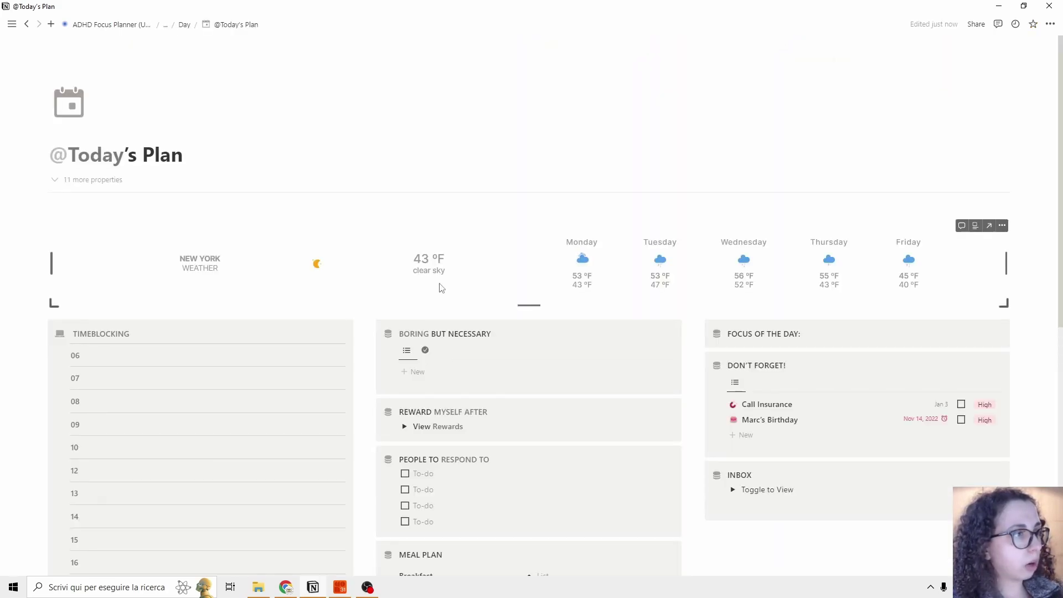
{"action": "scroll", "coordinate": [442, 287], "scroll_direction": "down", "scroll_amount": 7}
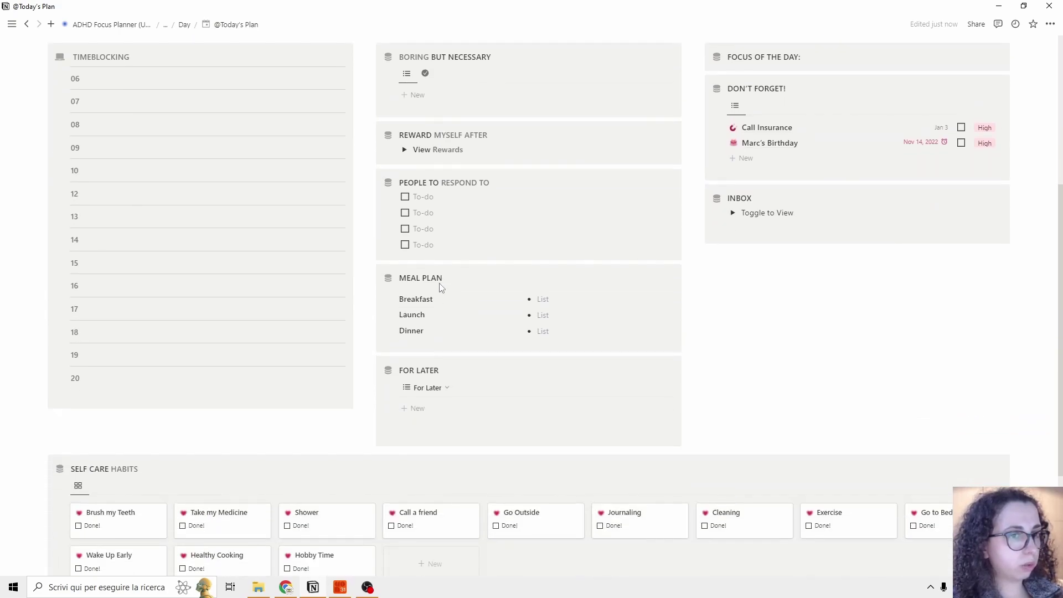
{"action": "scroll", "coordinate": [440, 283], "scroll_direction": "up", "scroll_amount": 7}
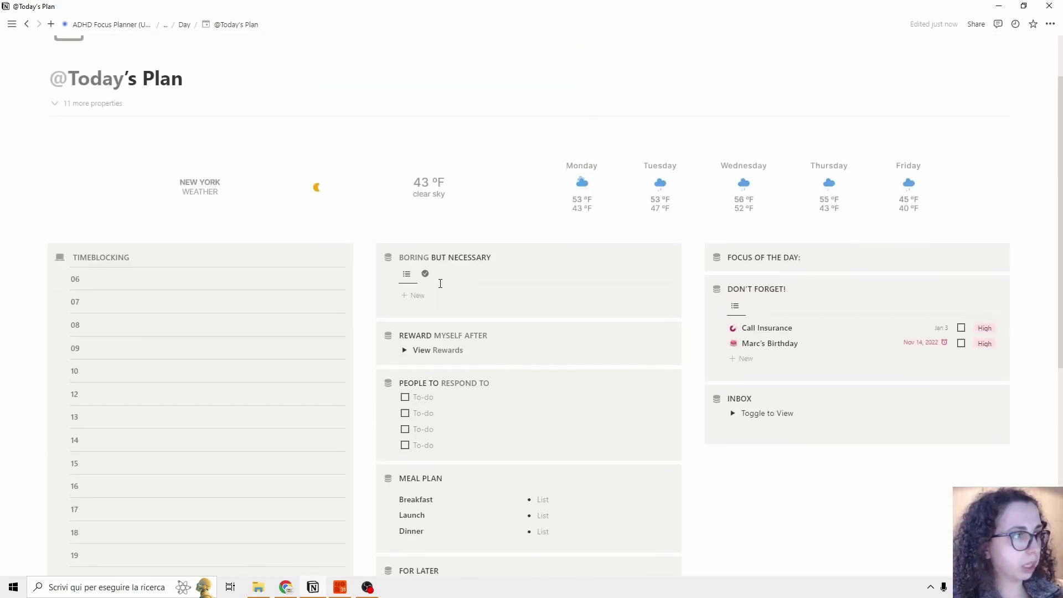
{"action": "scroll", "coordinate": [440, 284], "scroll_direction": "up", "scroll_amount": 1}
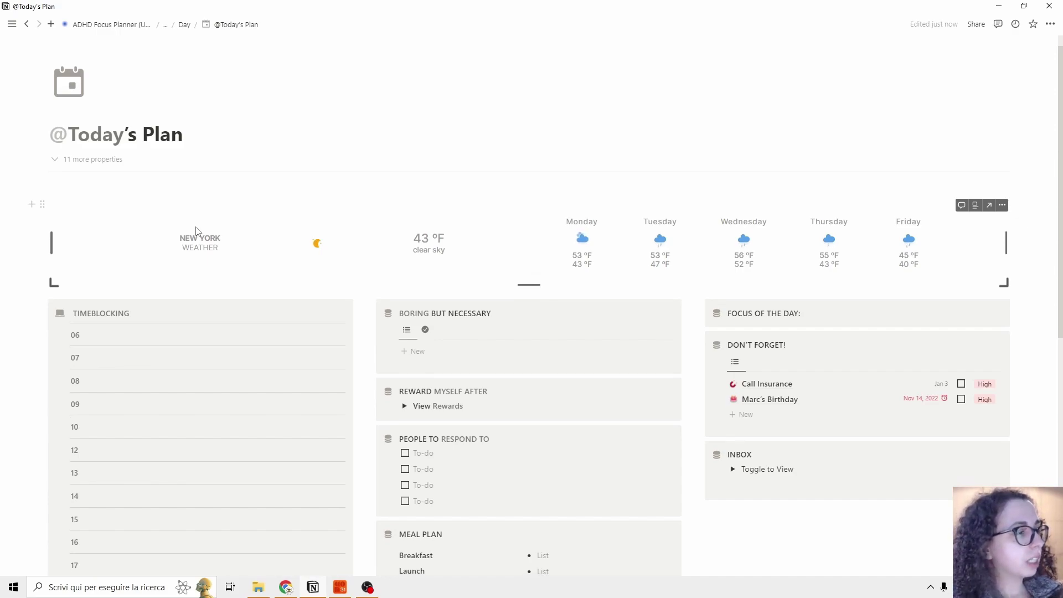
{"action": "scroll", "coordinate": [124, 239], "scroll_direction": "down", "scroll_amount": 2}
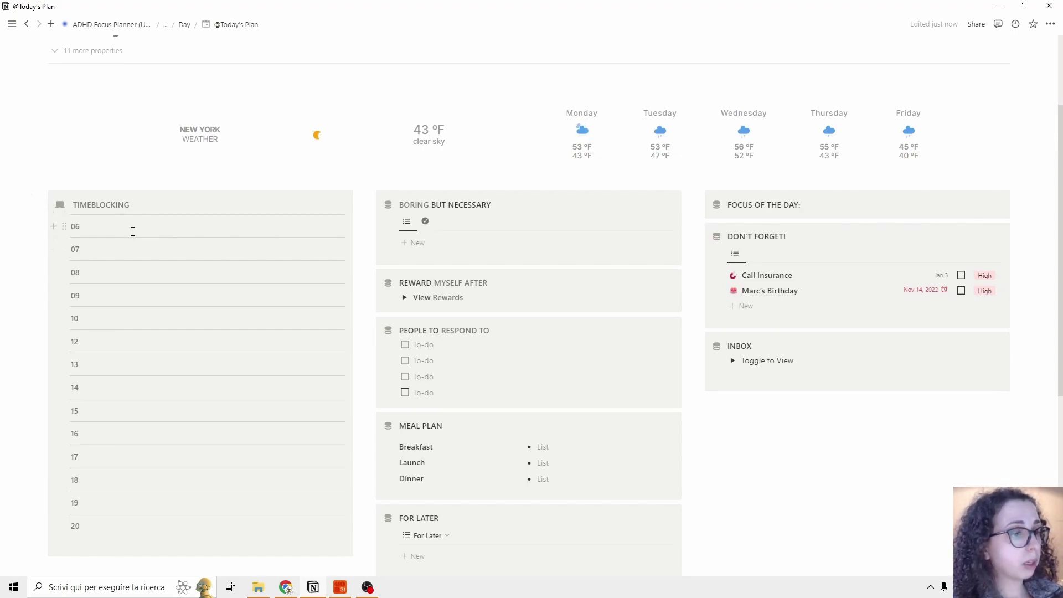
{"action": "scroll", "coordinate": [129, 229], "scroll_direction": "down", "scroll_amount": 4}
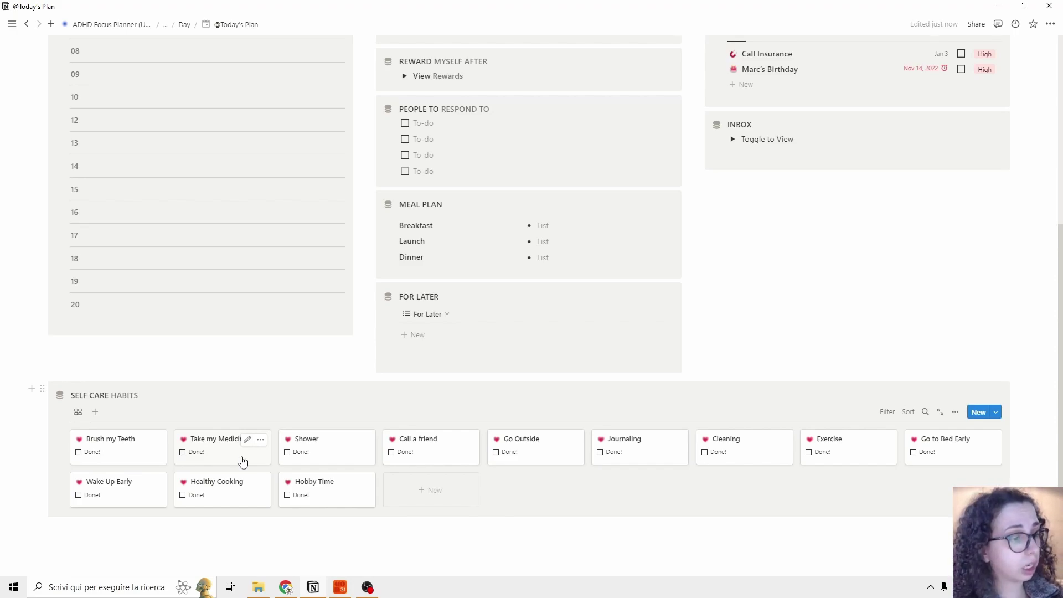
{"action": "scroll", "coordinate": [255, 457], "scroll_direction": "up", "scroll_amount": 2}
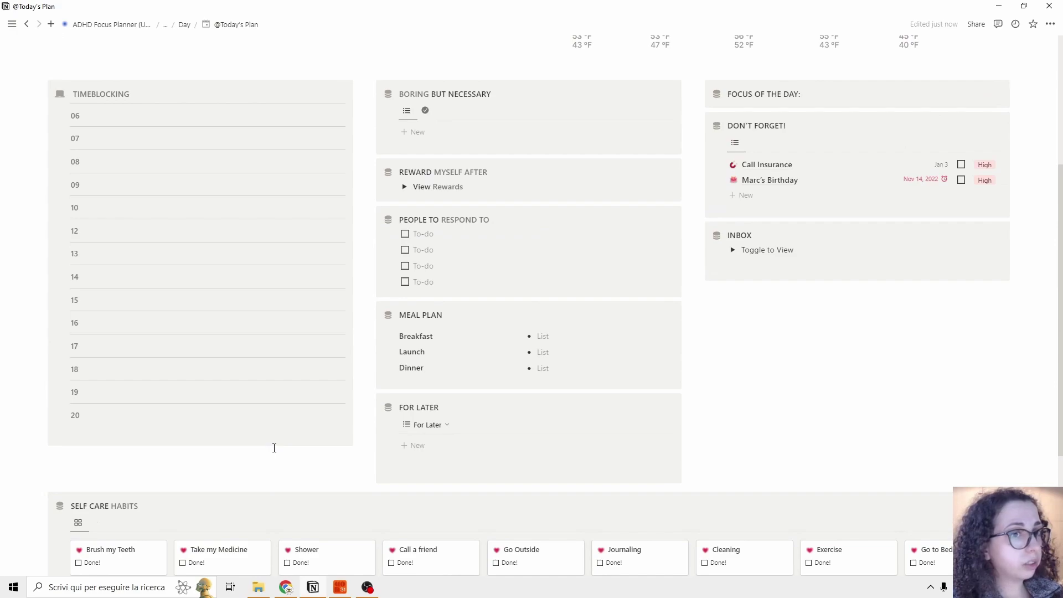
Step: Try "Appreciate small things" as the Focus of the Day and erase the text
{"action": "scroll", "coordinate": [274, 448], "scroll_direction": "up", "scroll_amount": 1}
{"action": "left_click", "coordinate": [803, 151]}
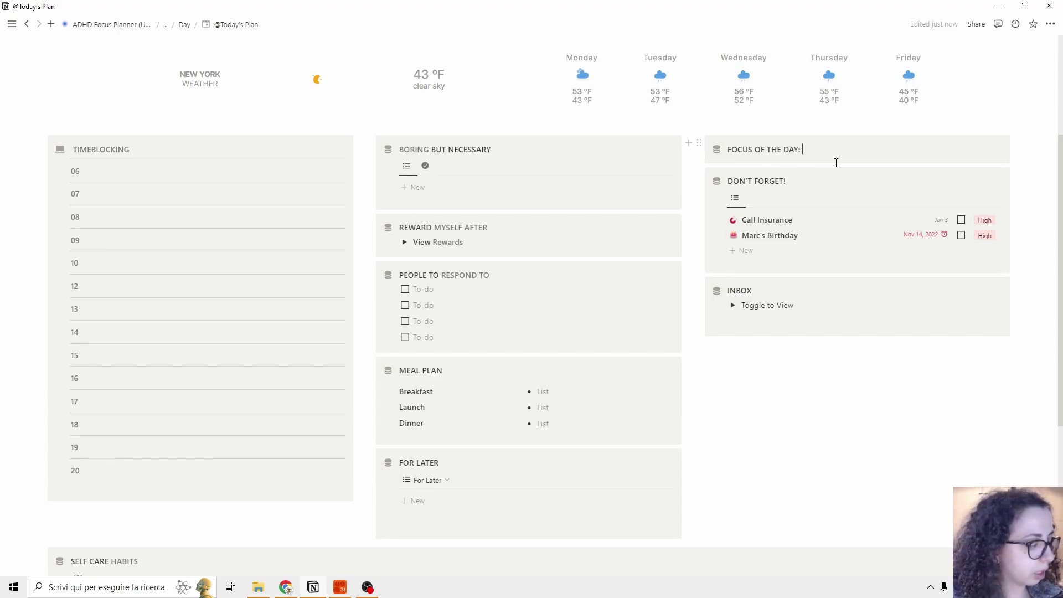
{"action": "type", "text": "Ap"}
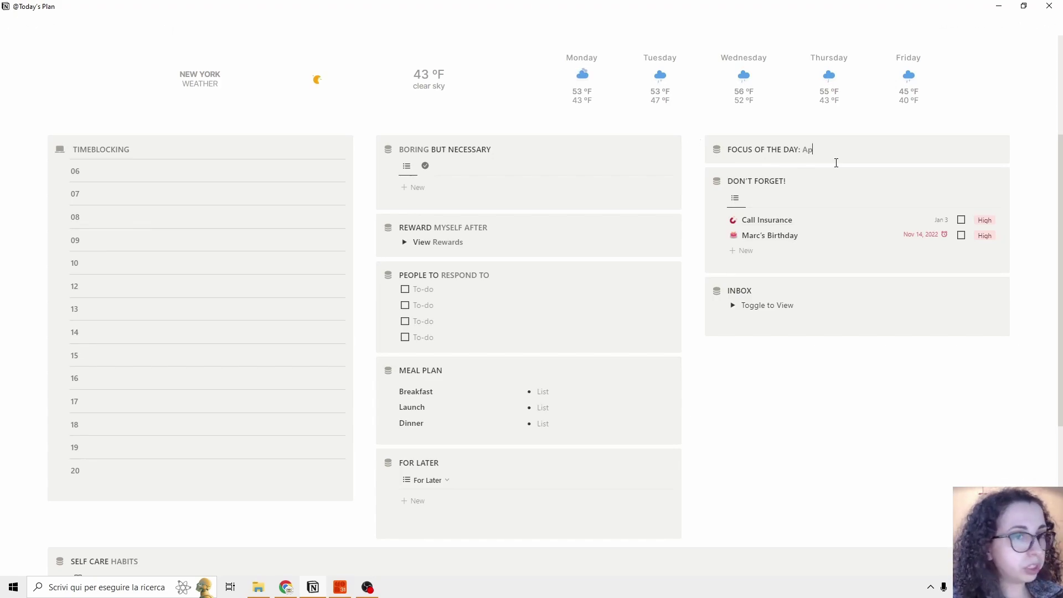
{"action": "type", "text": "preciate small things"}
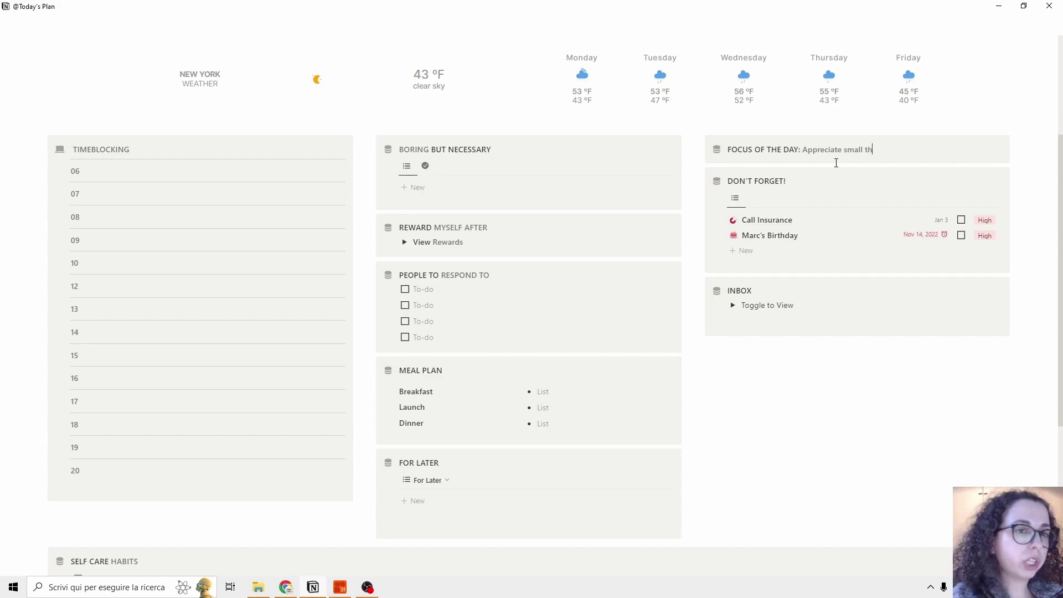
{"action": "key", "text": "BackSpace"}
{"action": "key", "text": "BackSpace"}
{"action": "key", "text": "BackSpace"}
{"action": "key", "text": "BackSpace"}
{"action": "key", "text": "BackSpace"}
{"action": "key", "text": "BackSpace"}
{"action": "key", "text": "BackSpace"}
{"action": "key", "text": "BackSpace"}
{"action": "key", "text": "BackSpace"}
{"action": "key", "text": "BackSpace"}
{"action": "key", "text": "BackSpace"}
{"action": "key", "text": "BackSpace"}
{"action": "key", "text": "BackSpace"}
{"action": "key", "text": "BackSpace"}
{"action": "key", "text": "BackSpace"}
{"action": "key", "text": "BackSpace"}
{"action": "key", "text": "BackSpace"}
{"action": "key", "text": "BackSpace"}
{"action": "key", "text": "BackSpace"}
{"action": "key", "text": "BackSpace"}
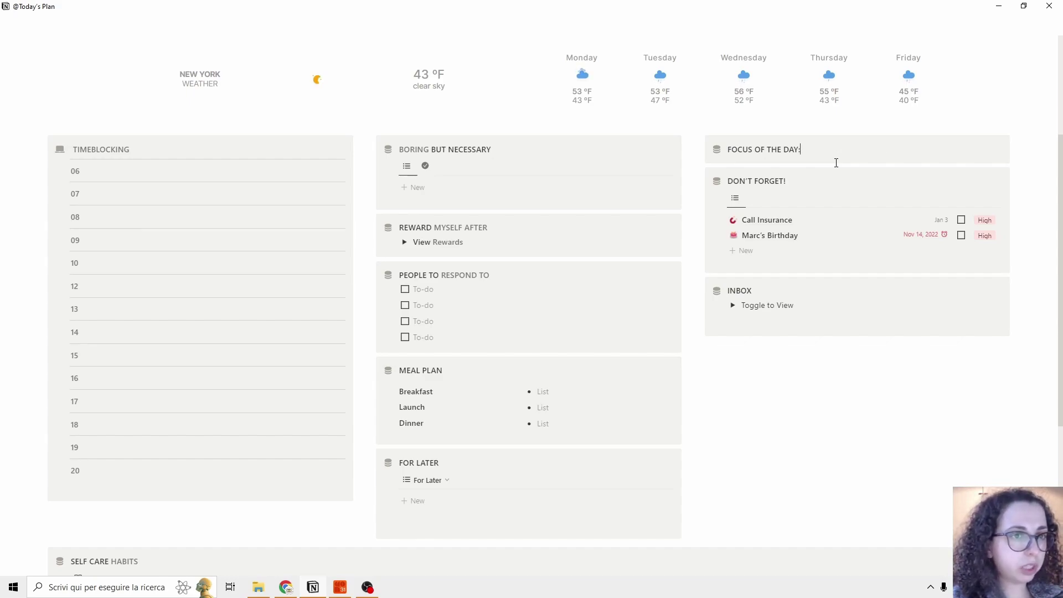
Step: Try "Organize my birthday" as the Focus of the Day and erase the text
{"action": "type", "text": "Organize"}
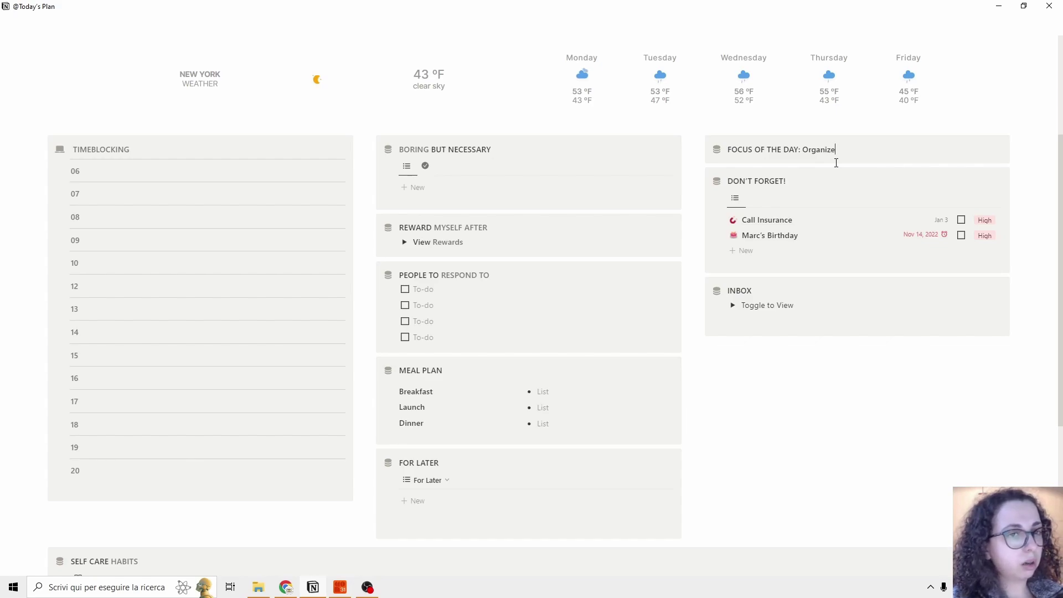
{"action": "type", "text": " my birthday"}
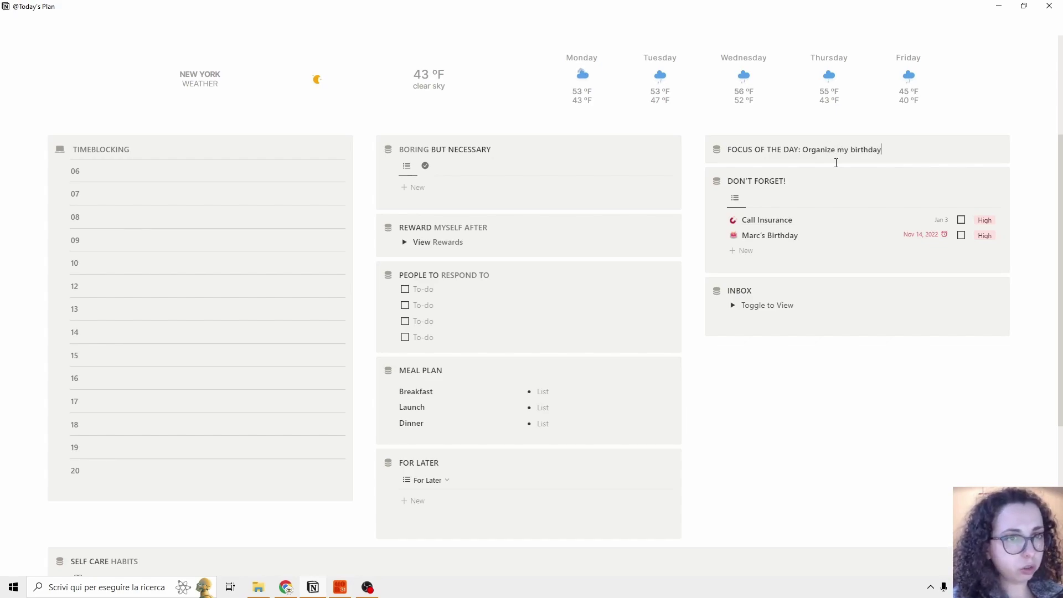
{"action": "left_click_drag", "start_coordinate": [803, 151], "coordinate": [886, 151]}
{"action": "key", "text": "BackSpace"}
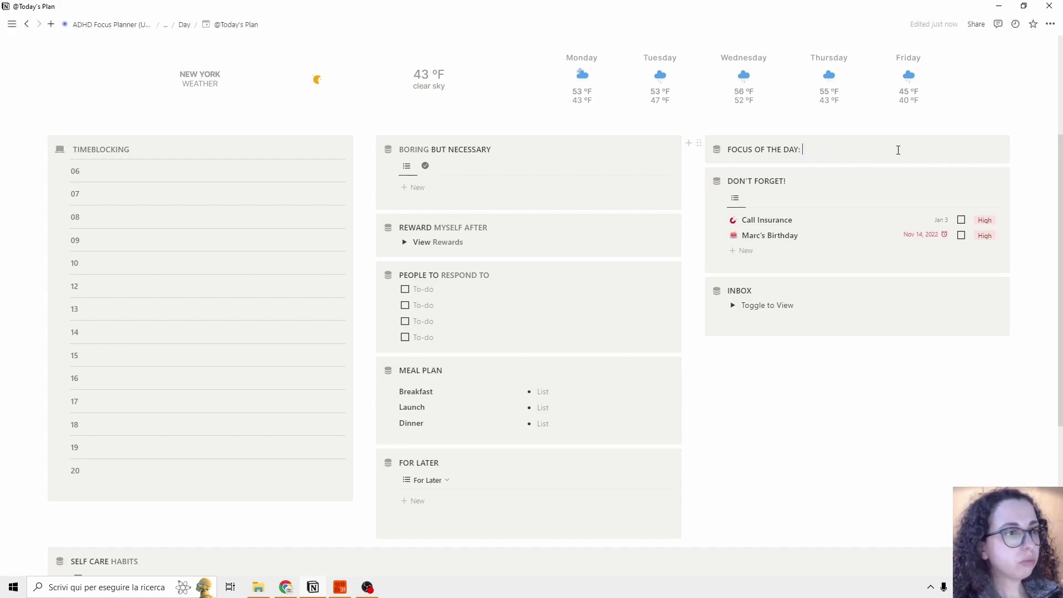
Step: Fill the first two People to Respond To items with a contact's first name and "Send message to mum"
{"action": "scroll", "coordinate": [522, 203], "scroll_direction": "down", "scroll_amount": 2}
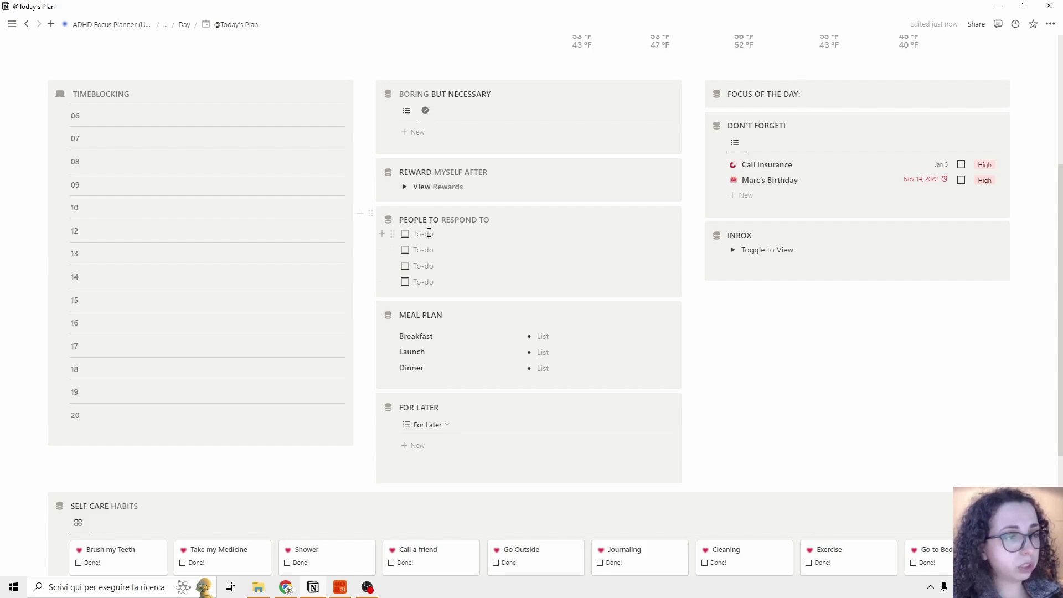
{"action": "type", "text": "Mark"}
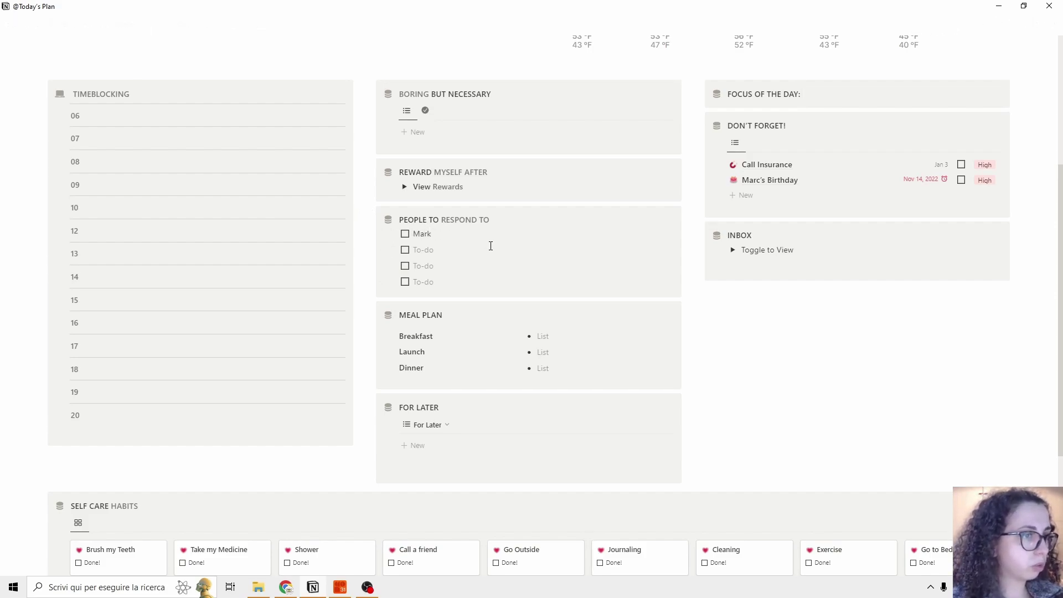
{"action": "type", "text": "Send"}
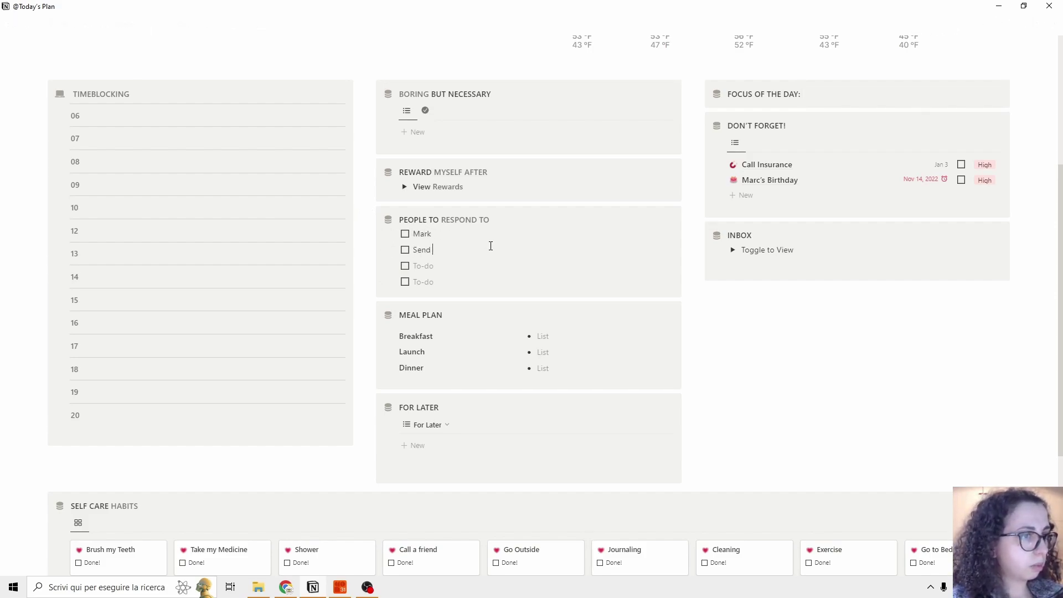
{"action": "type", "text": " message to mum"}
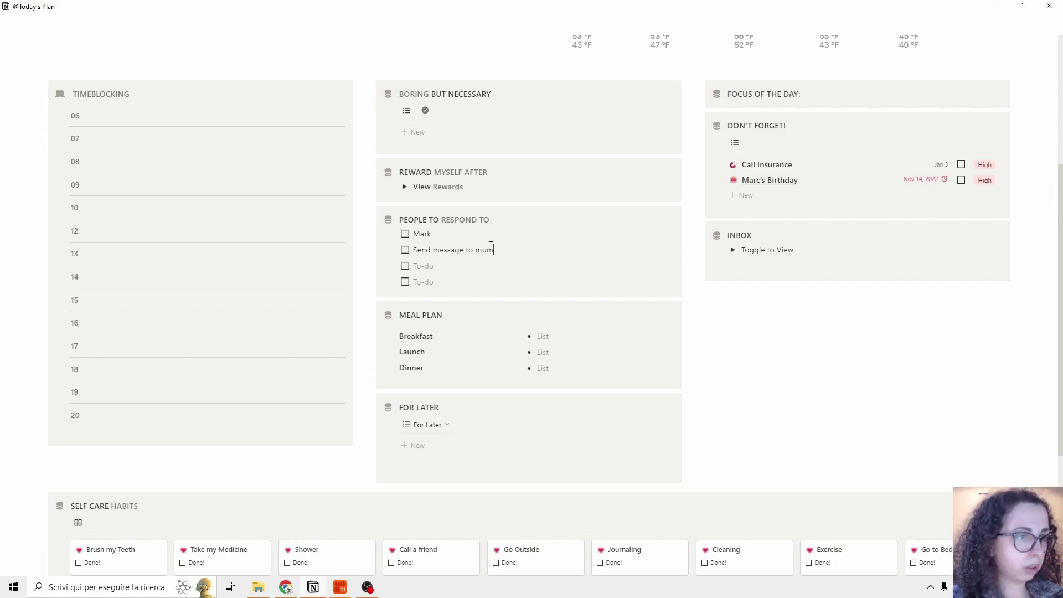
Step: Delete the empty line beneath "Toggle to View" in the Inbox block
{"action": "scroll", "coordinate": [456, 287], "scroll_direction": "down", "scroll_amount": 1}
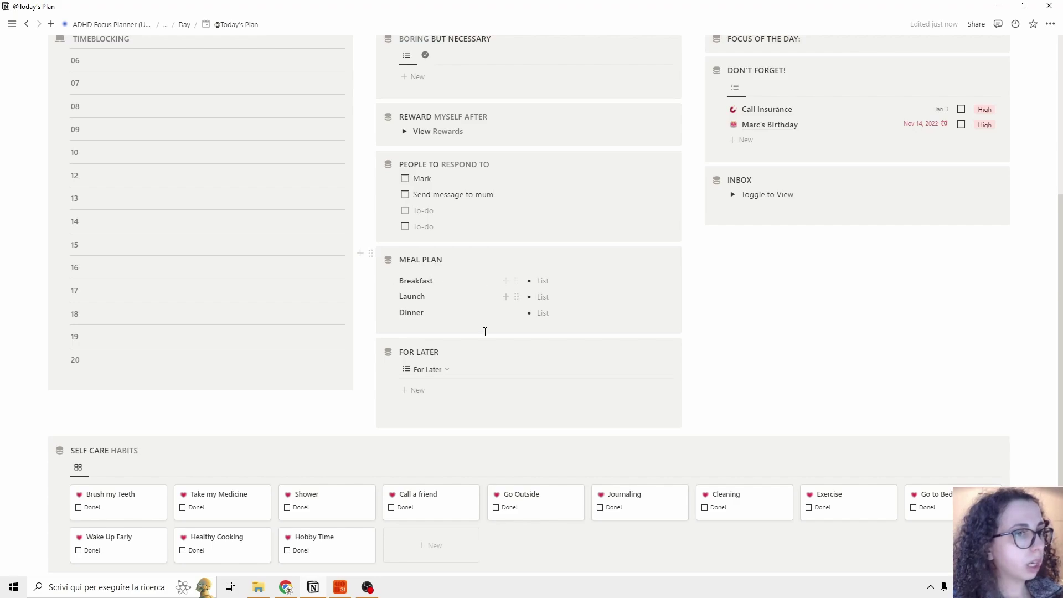
{"action": "scroll", "coordinate": [485, 331], "scroll_direction": "up", "scroll_amount": 2}
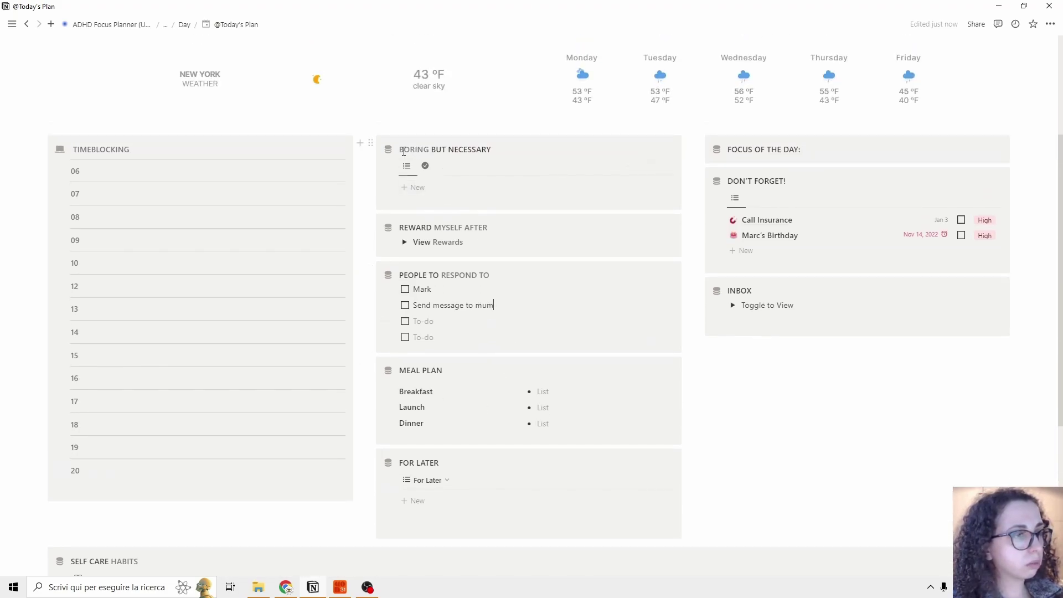
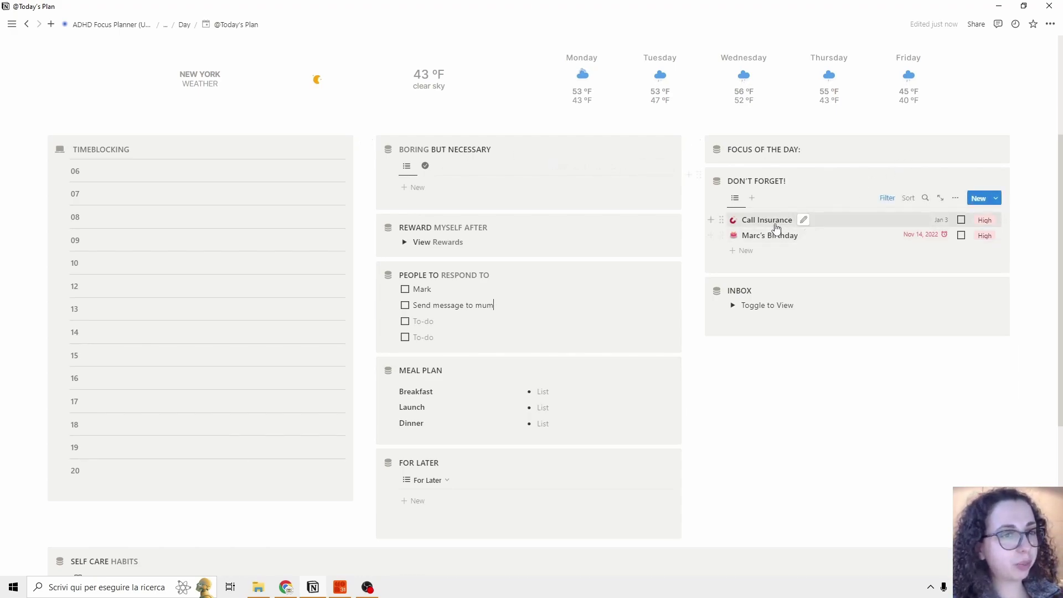
{"action": "left_click", "coordinate": [720, 321]}
{"action": "left_click", "coordinate": [641, 255]}
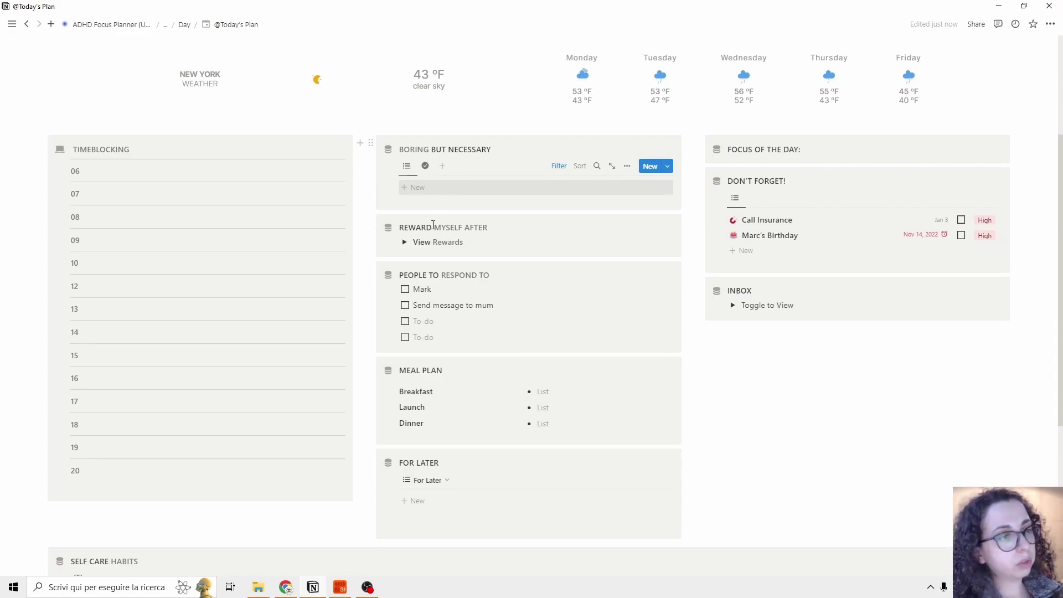
Step: Expand View Rewards under Reward Myself After, switch its list to the trophy view, and collapse the toggle
{"action": "left_click", "coordinate": [406, 243]}
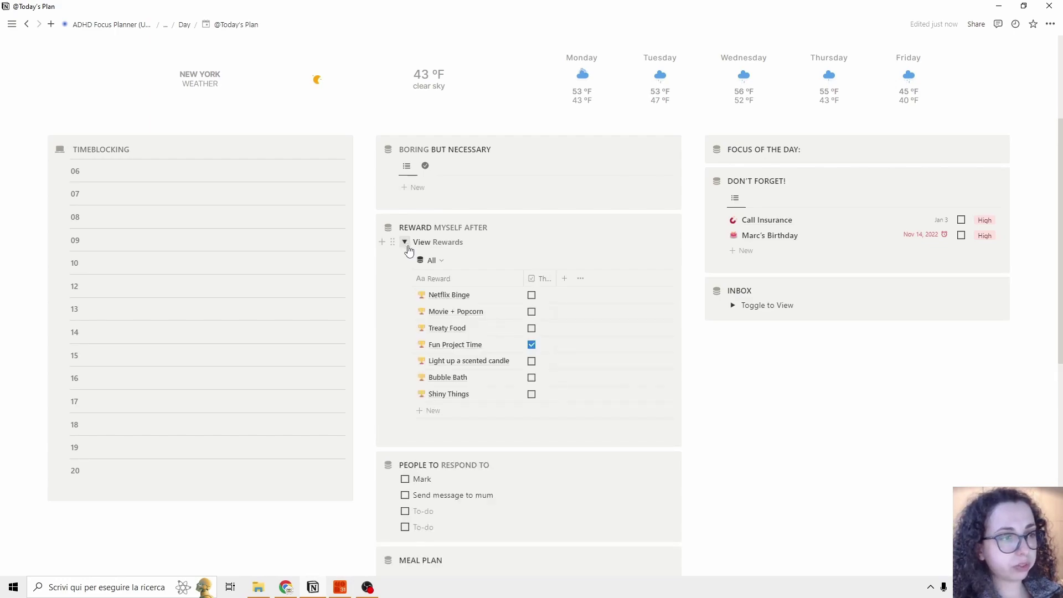
{"action": "left_click", "coordinate": [430, 260]}
{"action": "left_click", "coordinate": [419, 321]}
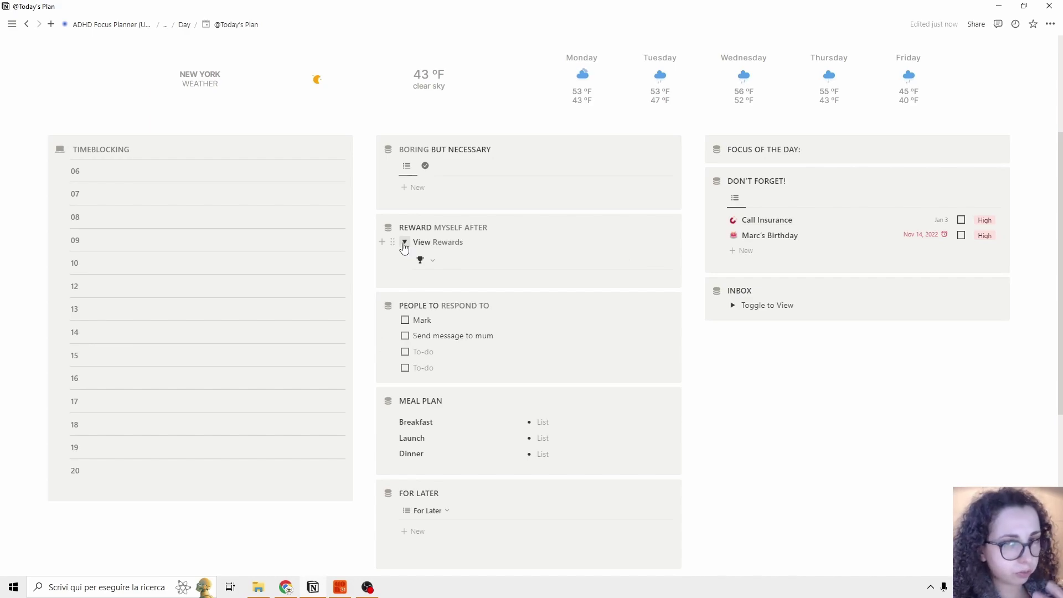
{"action": "left_click", "coordinate": [428, 259]}
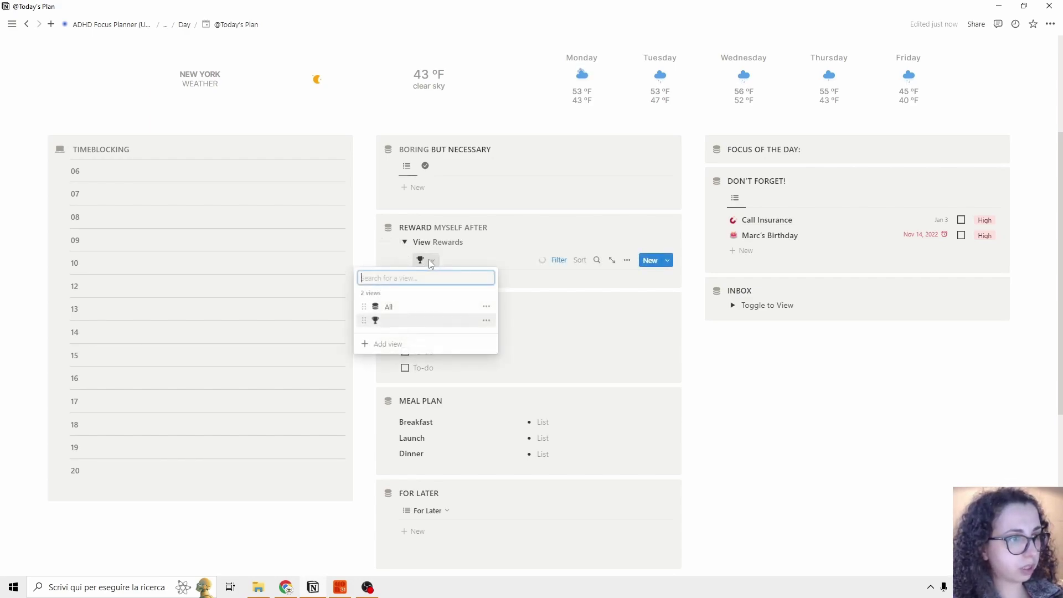
{"action": "left_click", "coordinate": [415, 243]}
{"action": "left_click", "coordinate": [405, 242]}
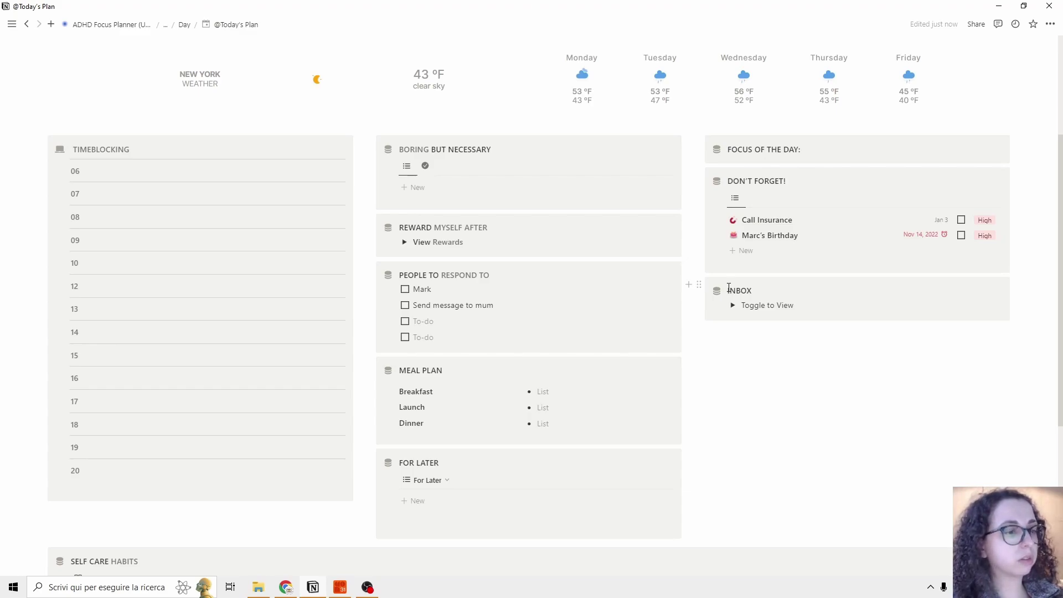
Step: Expand the Inbox toggle and view its tasks in the By Date view, followed by the Solve it Grid view
{"action": "scroll", "coordinate": [731, 291], "scroll_direction": "down", "scroll_amount": 1}
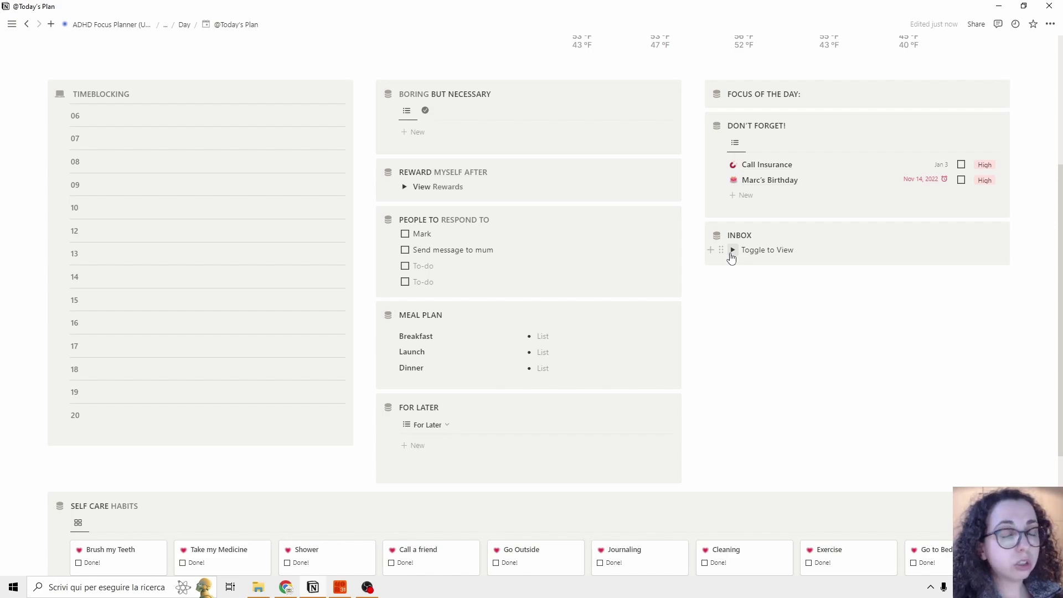
{"action": "left_click", "coordinate": [732, 250]}
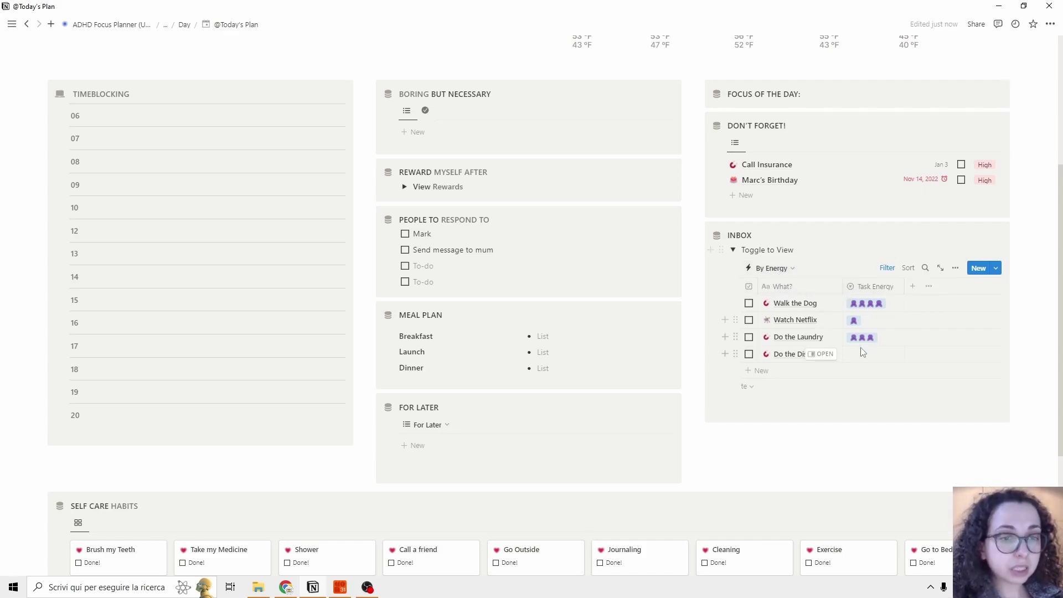
{"action": "left_click", "coordinate": [781, 270]}
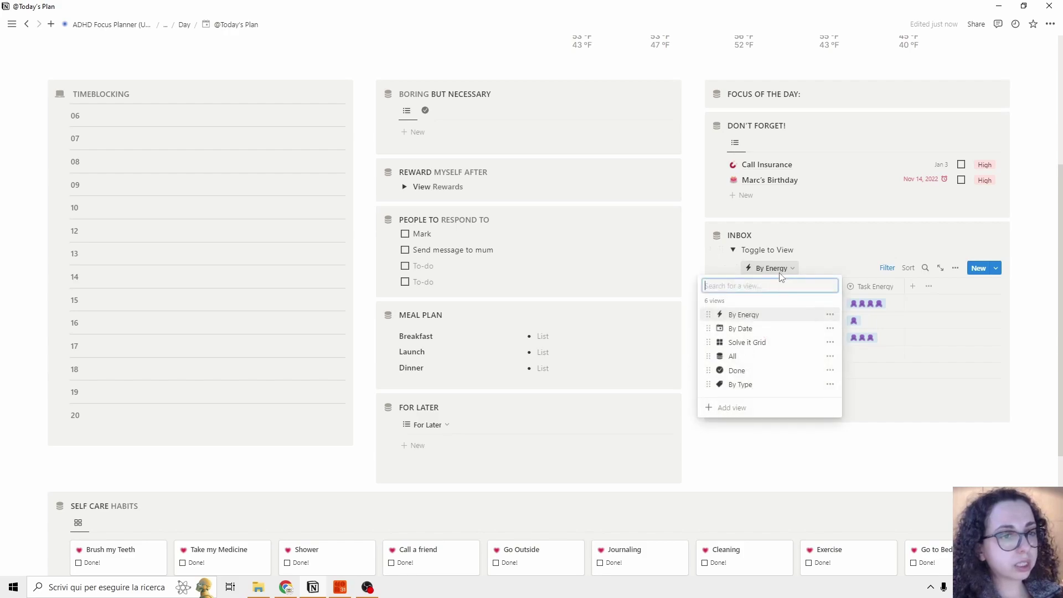
{"action": "left_click", "coordinate": [758, 328]}
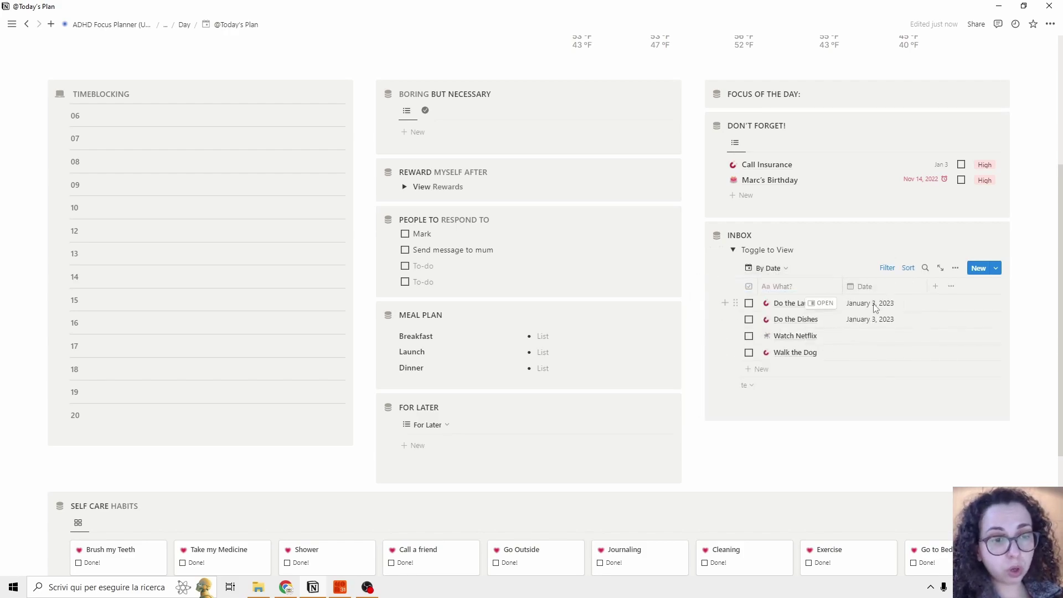
{"action": "left_click", "coordinate": [770, 269]}
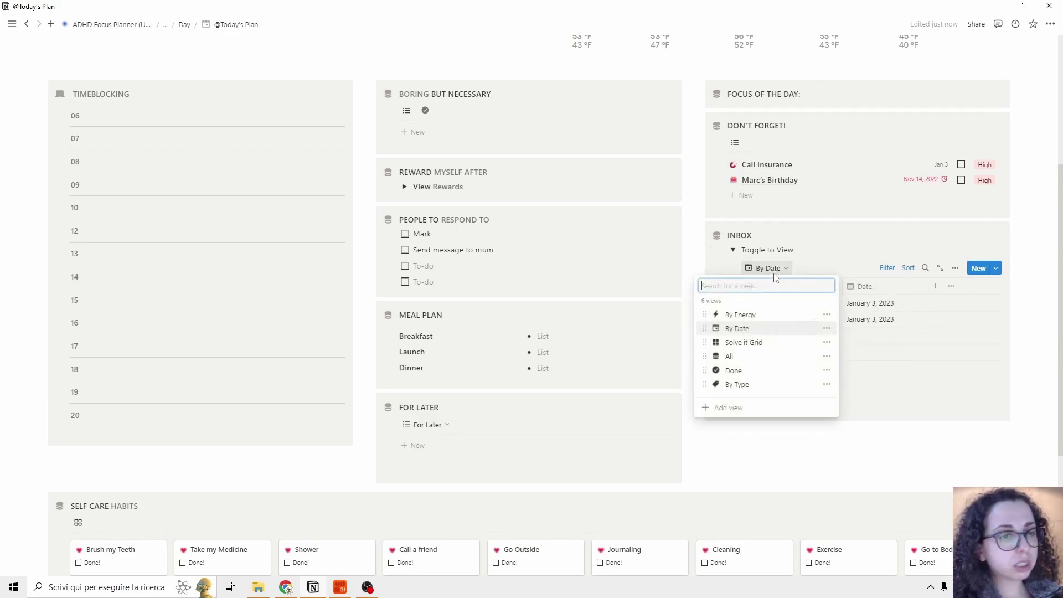
{"action": "left_click", "coordinate": [756, 340]}
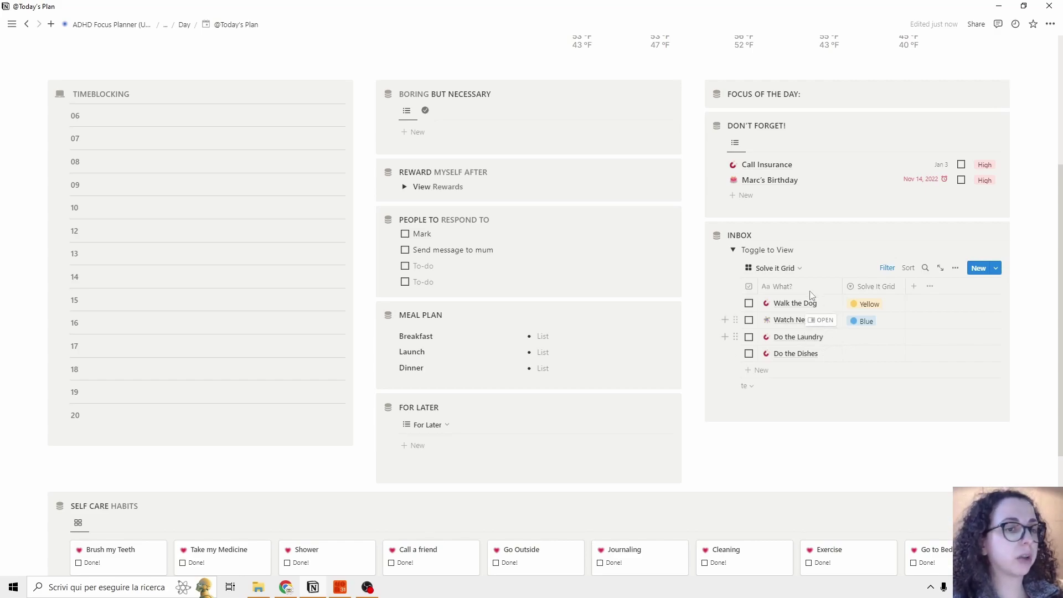
Step: View the Inbox table in the Done and By Type views and look through the tasks by type
{"action": "left_click", "coordinate": [776, 268]}
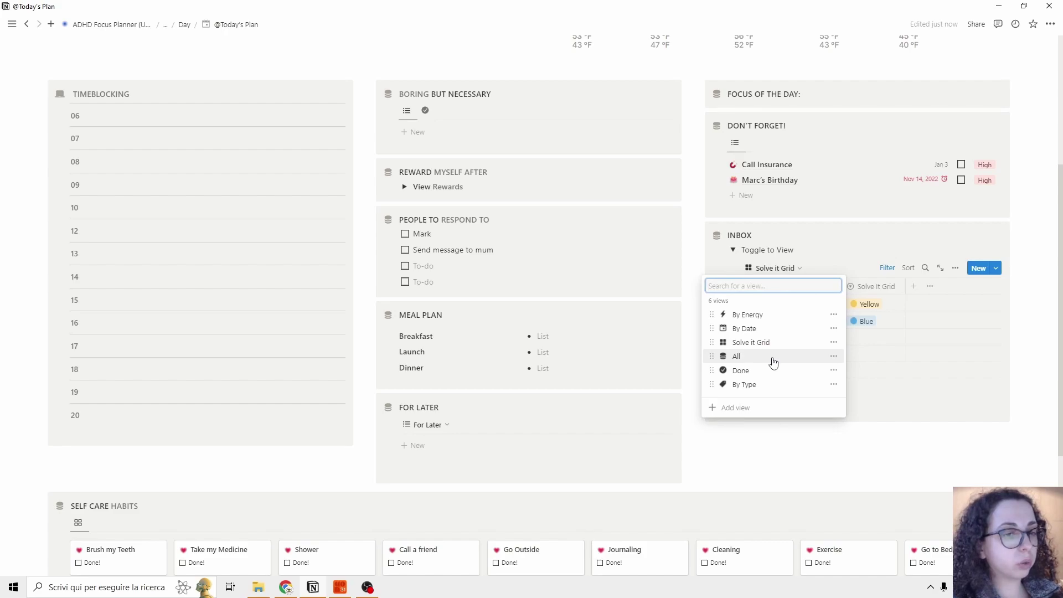
{"action": "left_click", "coordinate": [756, 370]}
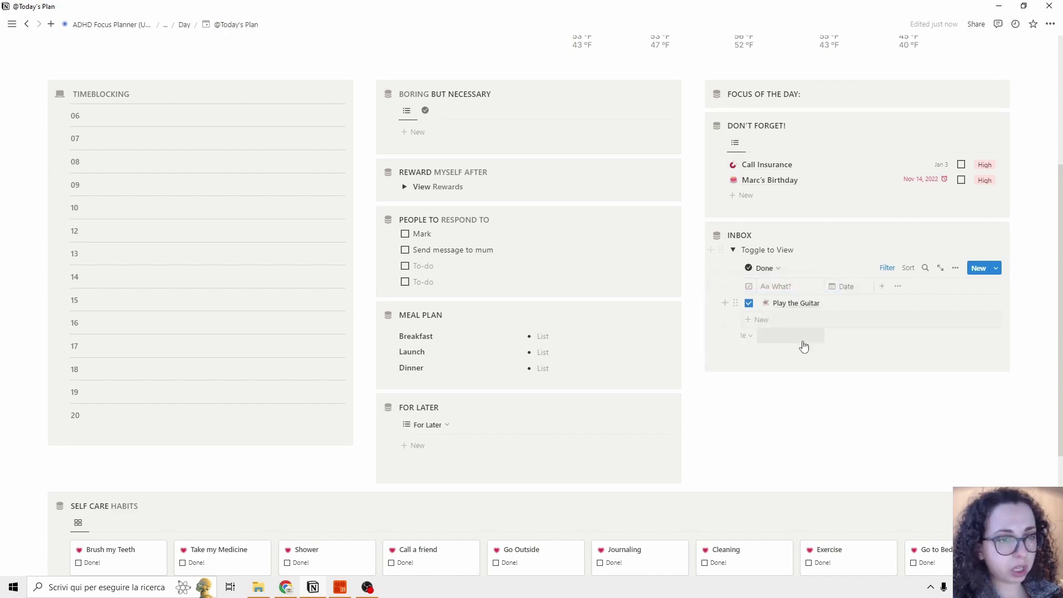
{"action": "left_click", "coordinate": [772, 270]}
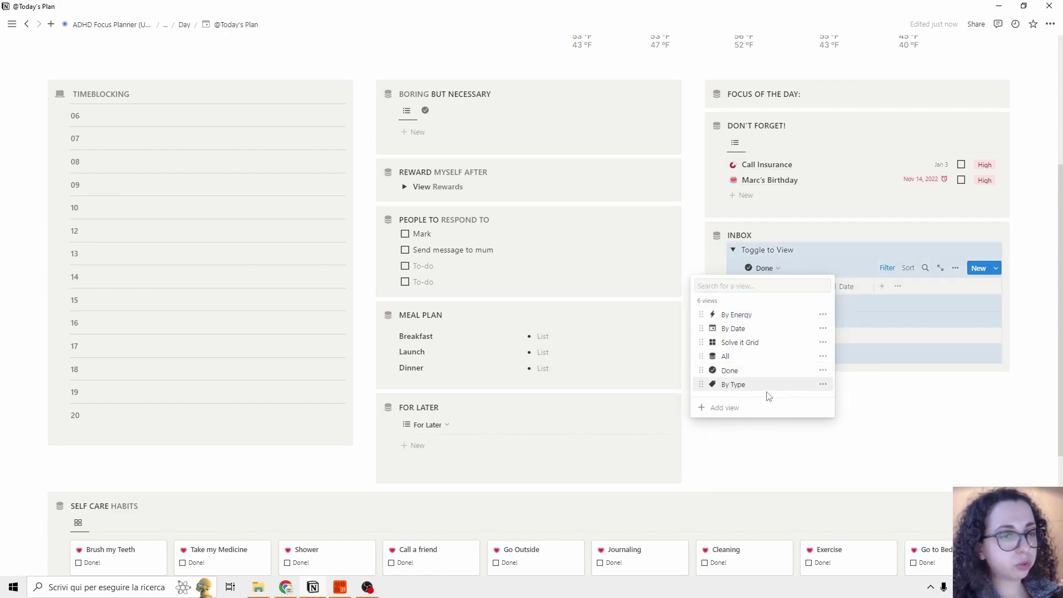
{"action": "left_click", "coordinate": [767, 386]}
{"action": "scroll", "coordinate": [876, 322], "scroll_direction": "down", "scroll_amount": 1}
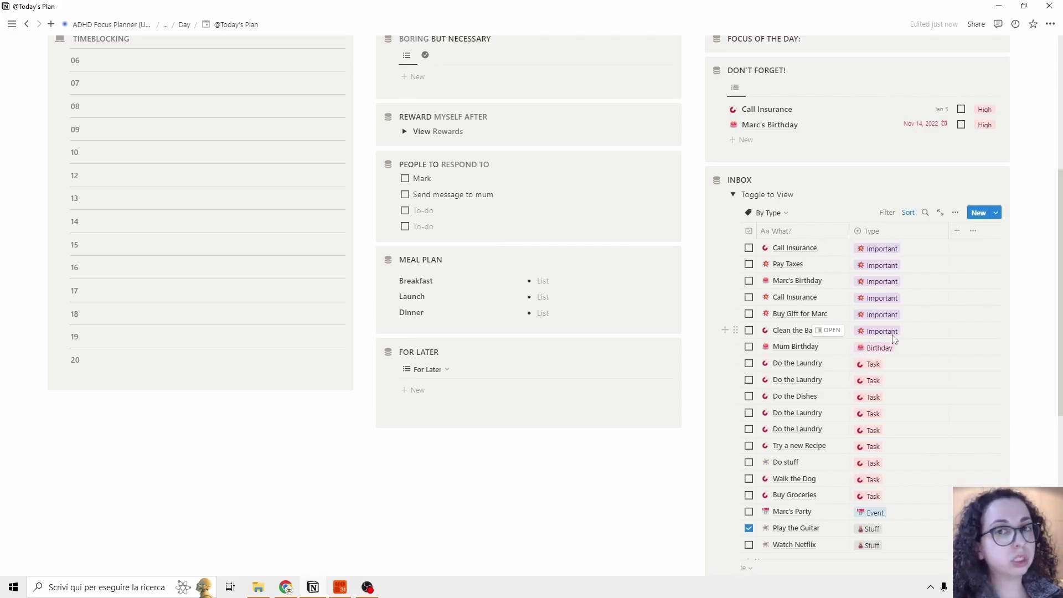
{"action": "scroll", "coordinate": [892, 335], "scroll_direction": "down", "scroll_amount": 1}
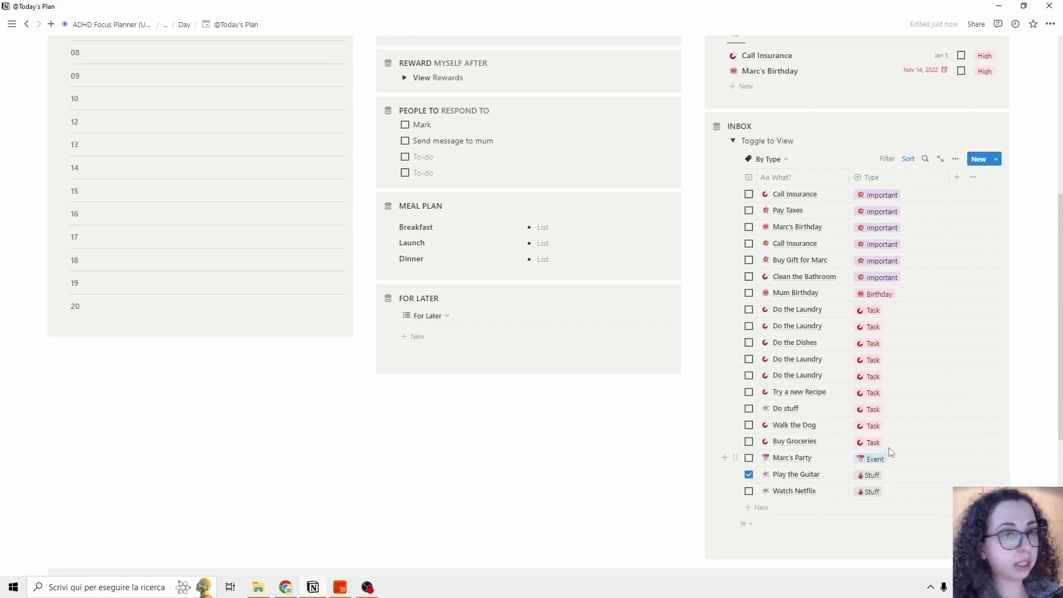
{"action": "scroll", "coordinate": [881, 443], "scroll_direction": "up", "scroll_amount": 1}
Step: Switch the Inbox table to the All view and look through the full task list
{"action": "left_click", "coordinate": [772, 213]}
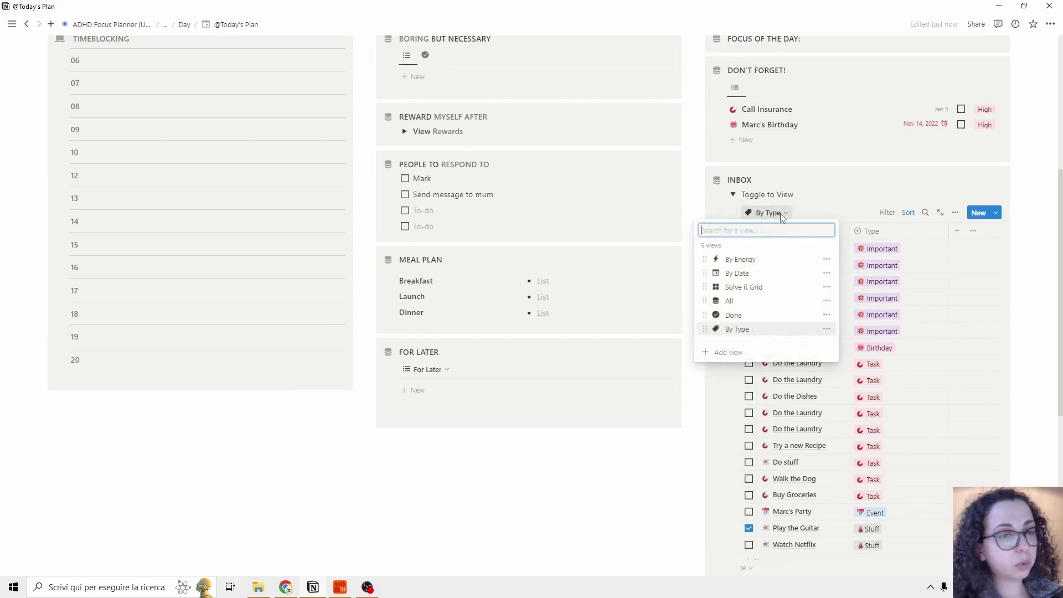
{"action": "left_click", "coordinate": [741, 300]}
{"action": "scroll", "coordinate": [813, 255], "scroll_direction": "down", "scroll_amount": 2}
{"action": "scroll", "coordinate": [815, 267], "scroll_direction": "down", "scroll_amount": 1}
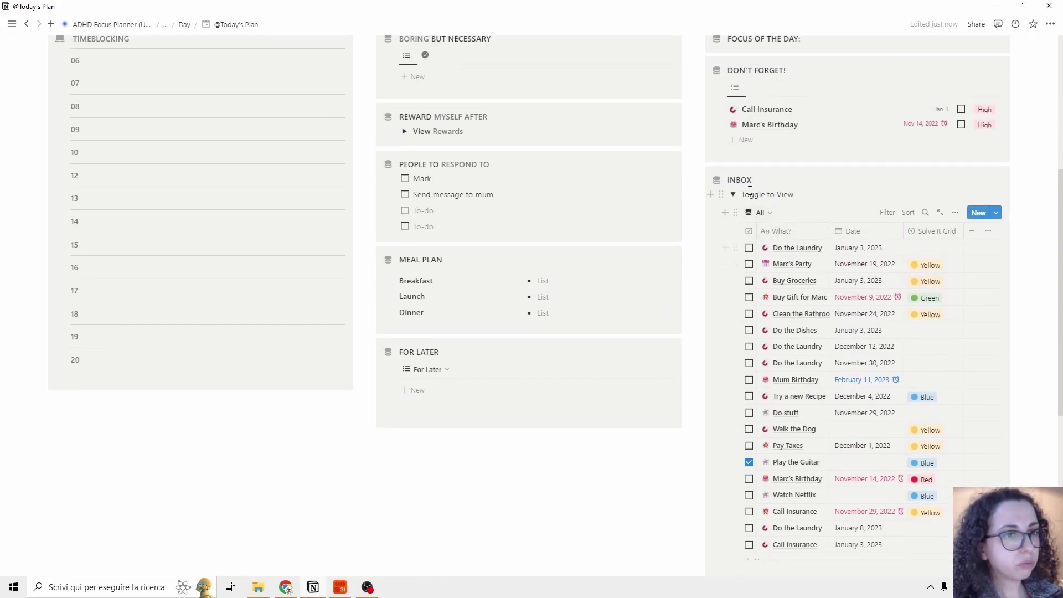
{"action": "scroll", "coordinate": [744, 216], "scroll_direction": "up", "scroll_amount": 1}
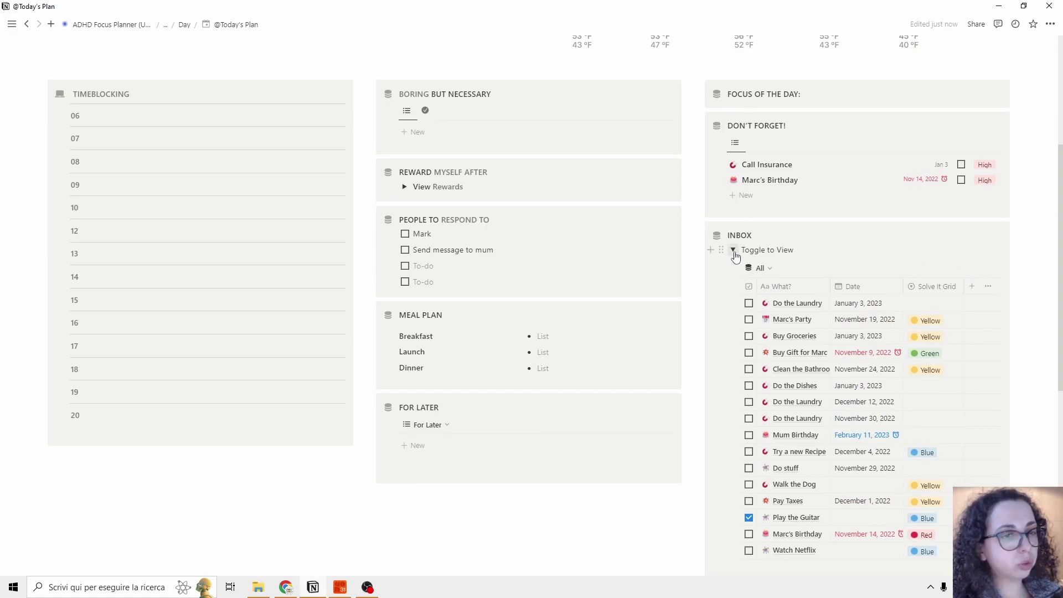
Step: Set the Inbox table back to the By Energy view
{"action": "left_click", "coordinate": [758, 268]}
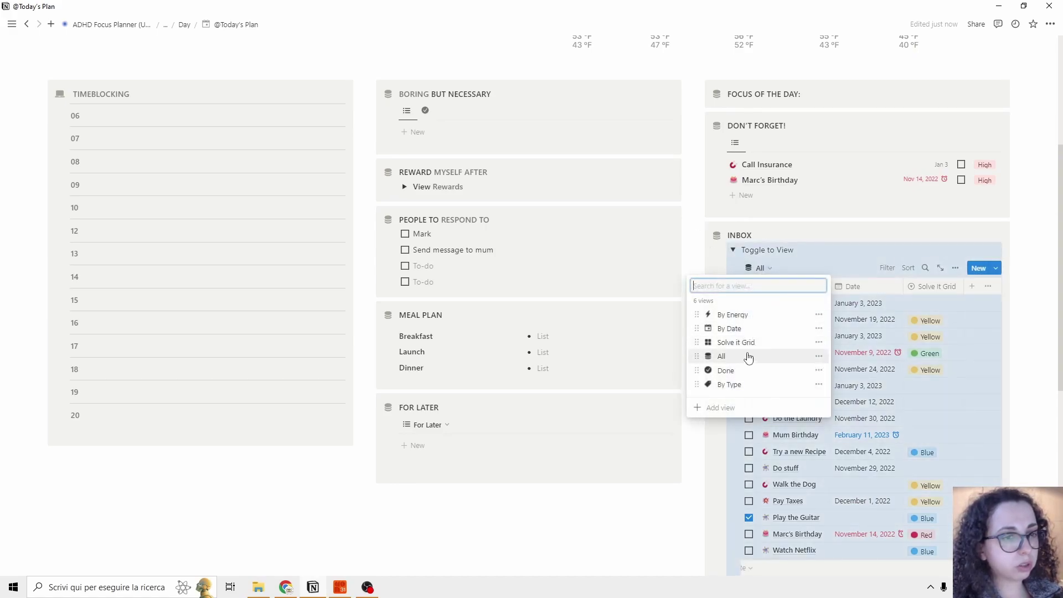
{"action": "left_click", "coordinate": [751, 317]}
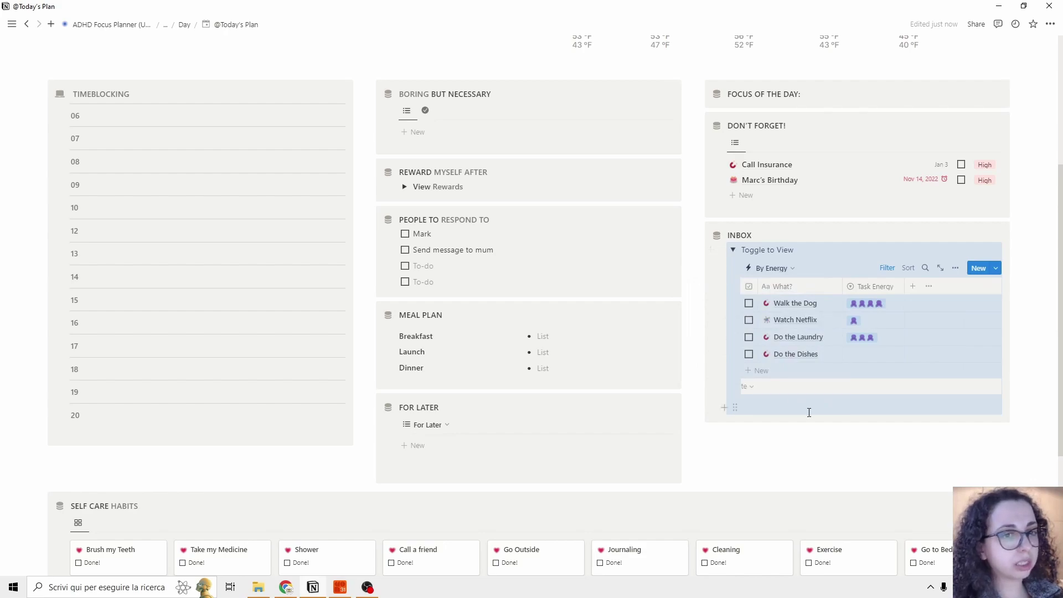
{"action": "left_click", "coordinate": [804, 449]}
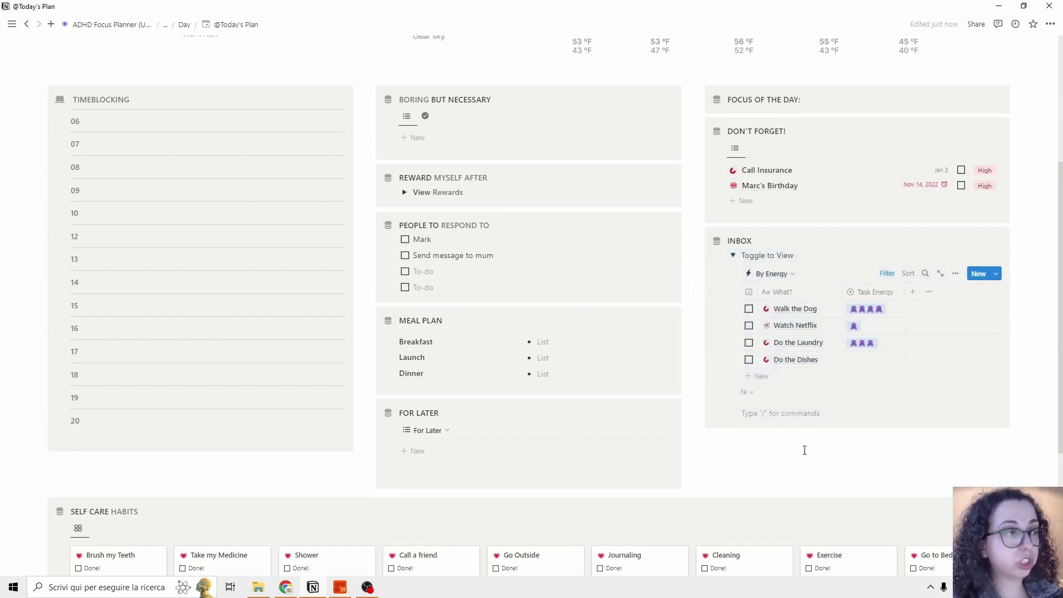
{"action": "scroll", "coordinate": [805, 448], "scroll_direction": "up", "scroll_amount": 1}
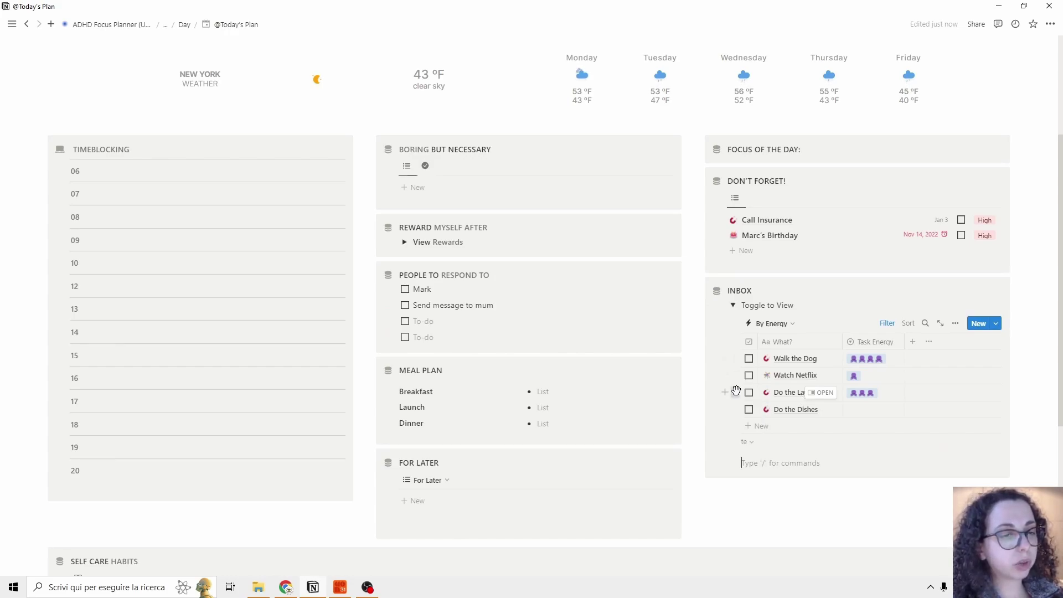
Step: Move "Do the Laundry" and "Do the Dishes" from the Inbox into Boring But Necessary and collapse the Inbox toggle
{"action": "left_click_drag", "start_coordinate": [736, 391], "coordinate": [440, 179]}
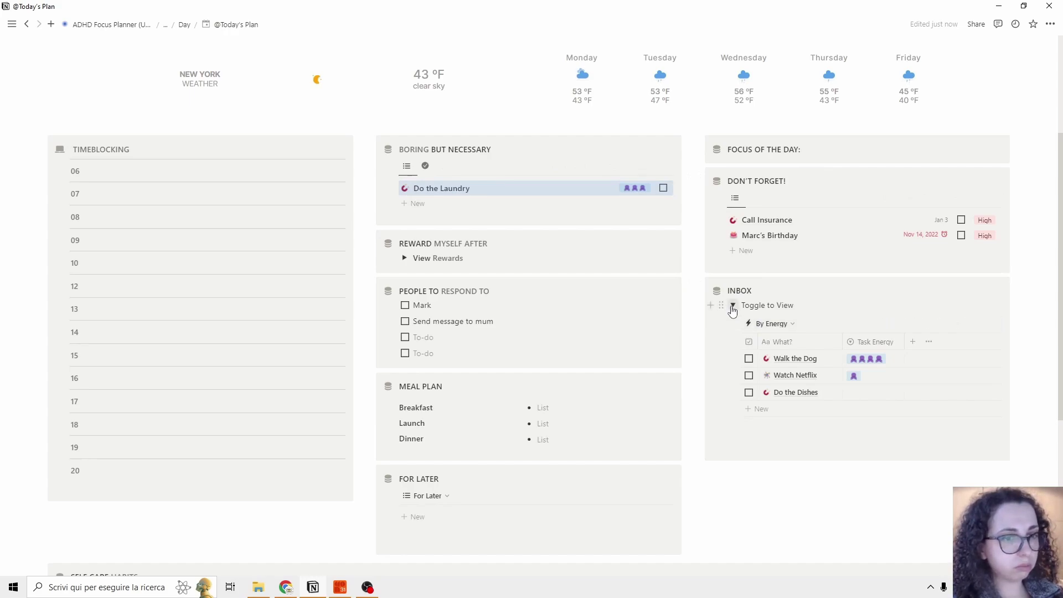
{"action": "left_click_drag", "start_coordinate": [734, 393], "coordinate": [435, 206]}
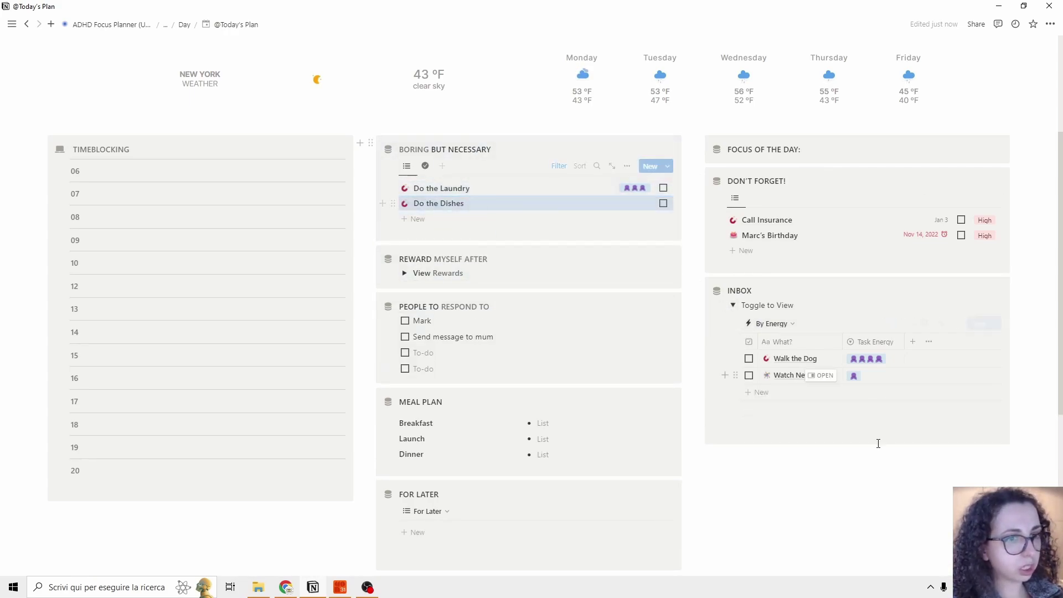
{"action": "left_click", "coordinate": [734, 307]}
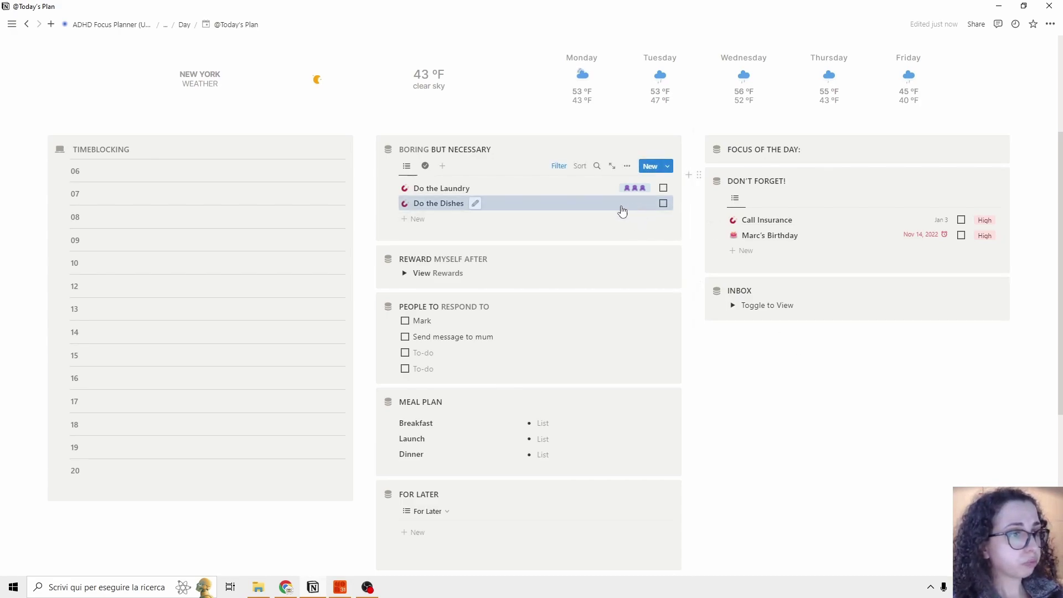
Step: Mark both Boring But Necessary tasks as done and clear their checkboxes again
{"action": "left_click", "coordinate": [663, 189]}
{"action": "left_click", "coordinate": [663, 202]}
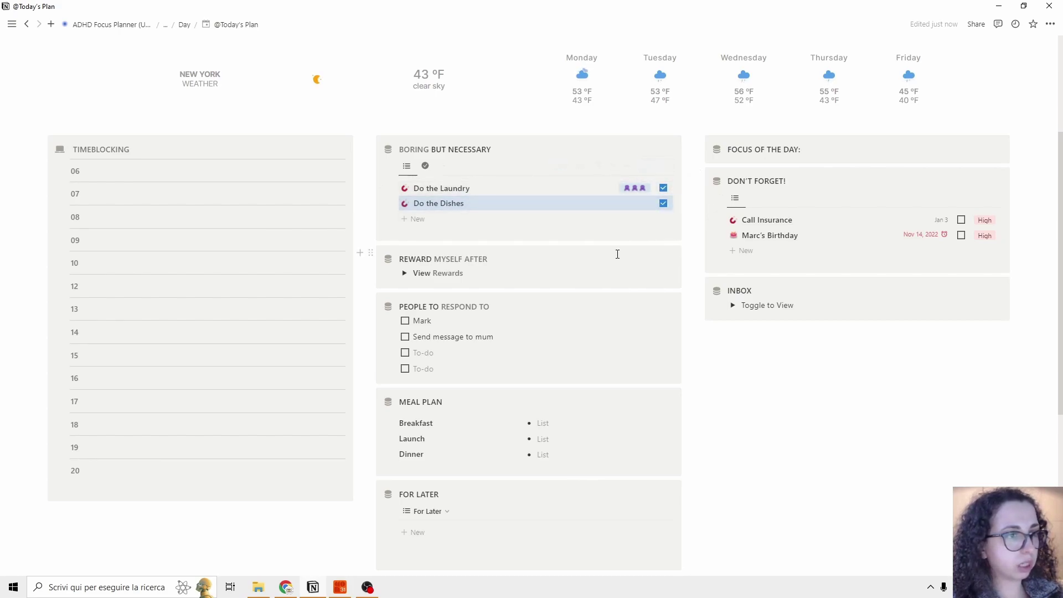
{"action": "left_click", "coordinate": [663, 204]}
{"action": "left_click", "coordinate": [663, 188]}
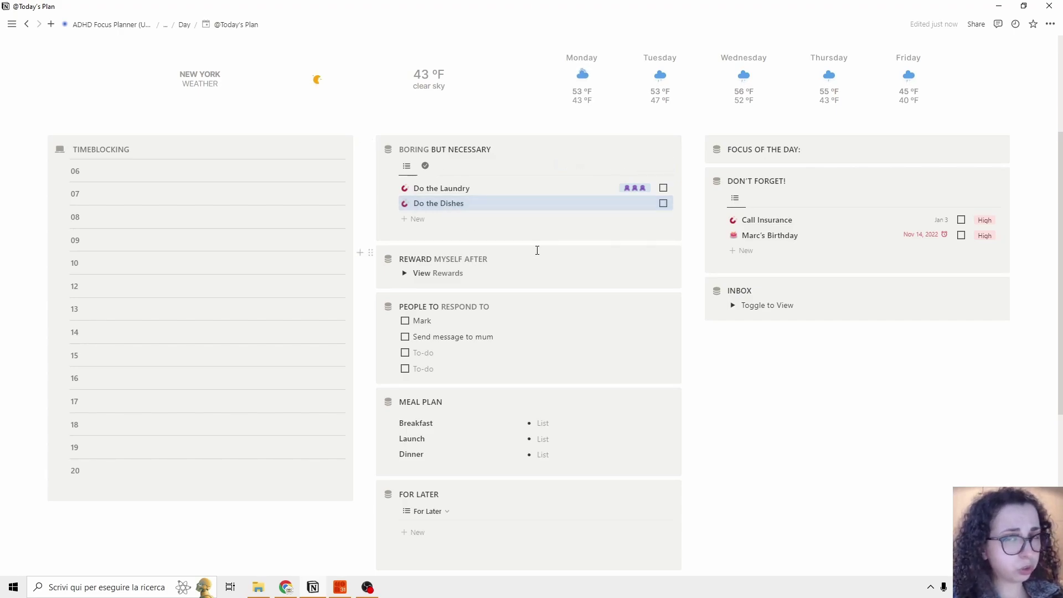
Step: Move "Do the Dishes" from Boring But Necessary into the For Later list
{"action": "scroll", "coordinate": [485, 216], "scroll_direction": "down", "scroll_amount": 1}
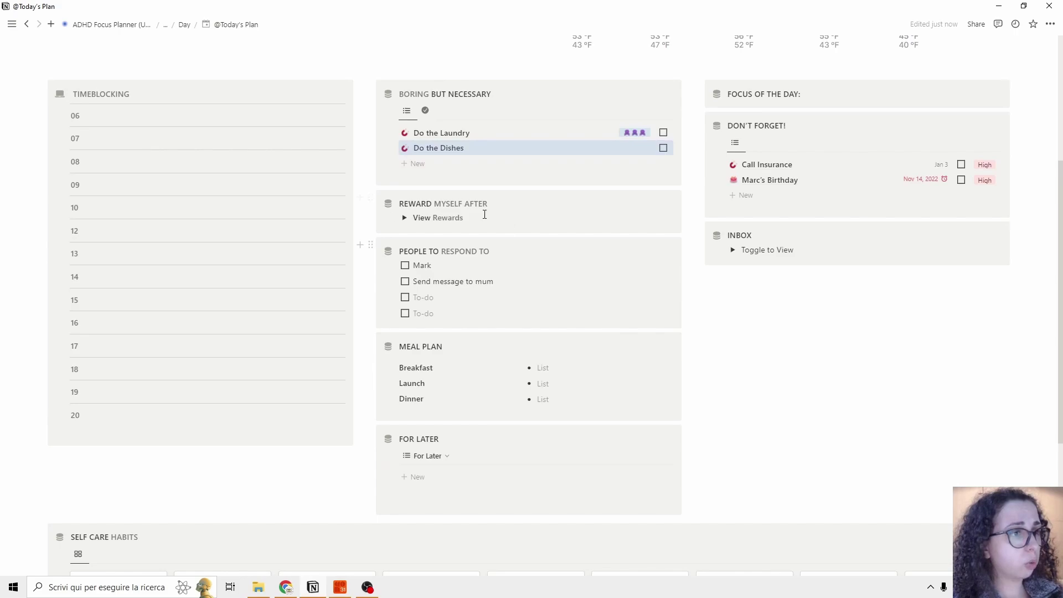
{"action": "scroll", "coordinate": [416, 170], "scroll_direction": "down", "scroll_amount": 1}
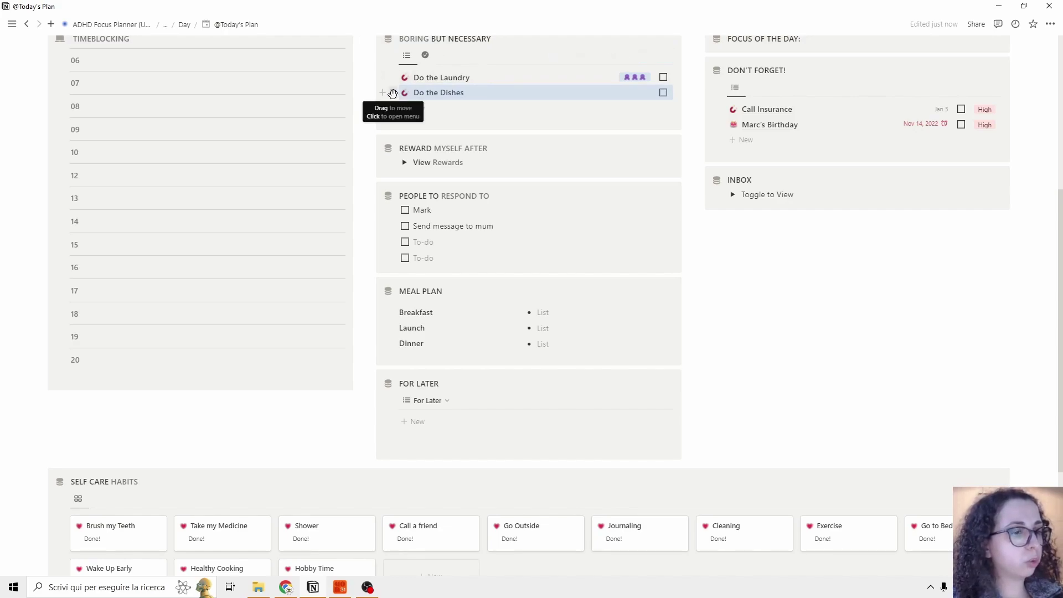
{"action": "left_click_drag", "start_coordinate": [392, 93], "coordinate": [424, 421]}
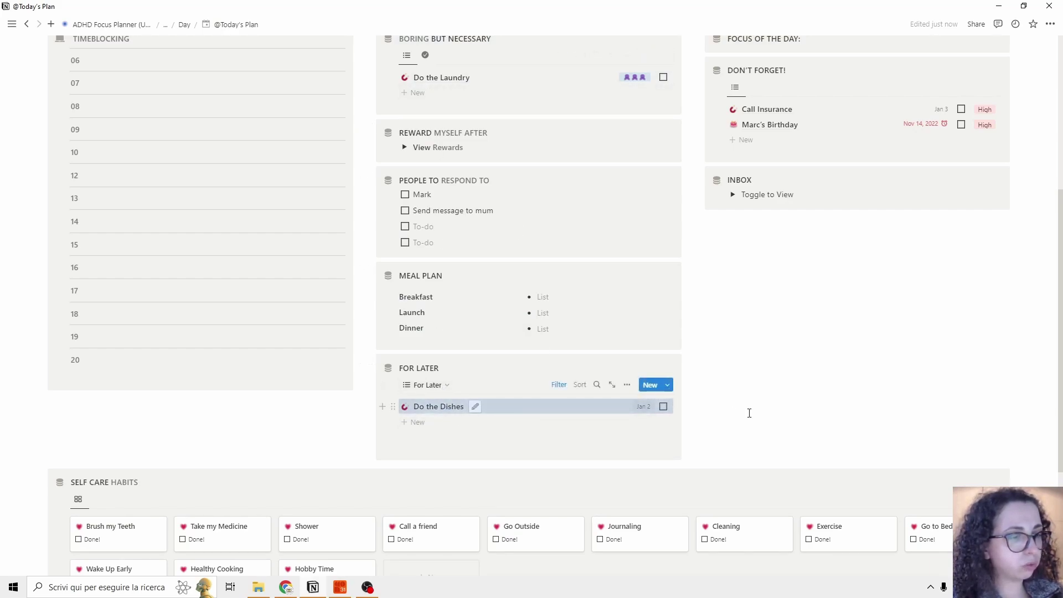
Step: Tick the checkbox of "Do the Dishes" in For Later and look for the task inside the Inbox toggle
{"action": "left_click", "coordinate": [663, 407]}
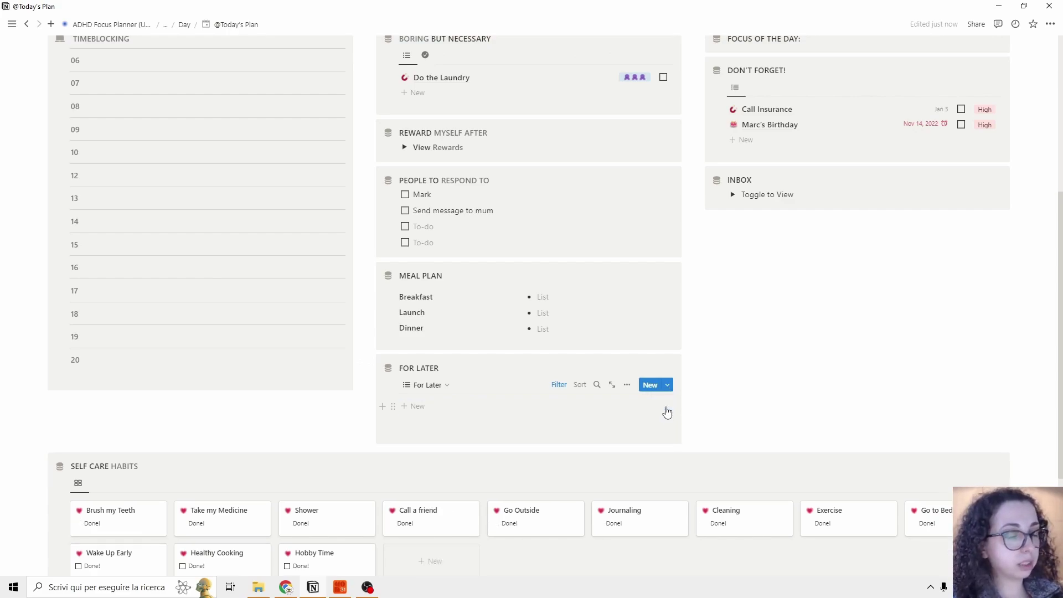
{"action": "left_click", "coordinate": [733, 195]}
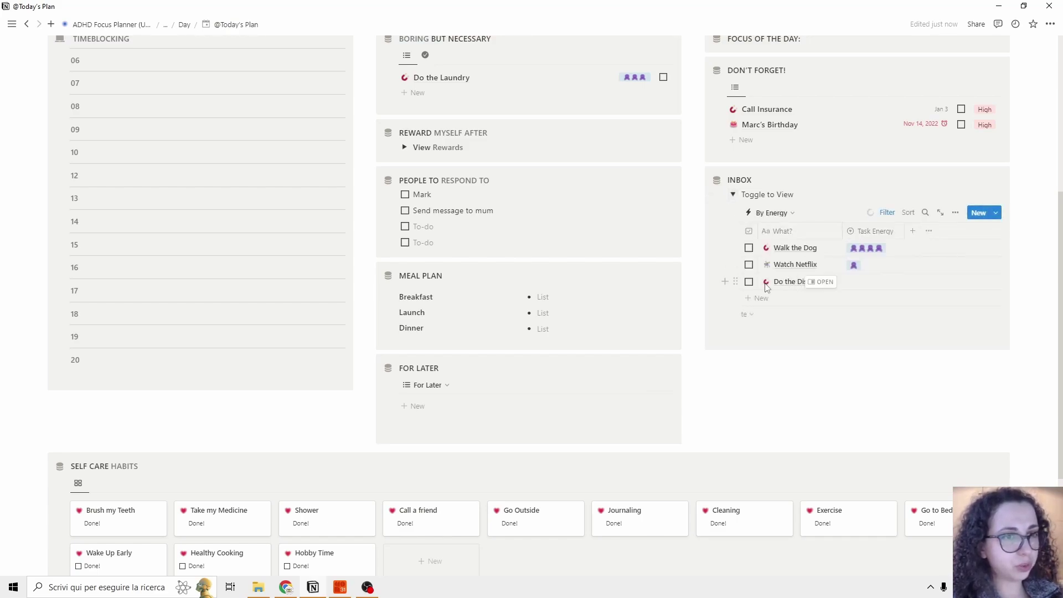
{"action": "left_click", "coordinate": [734, 195]}
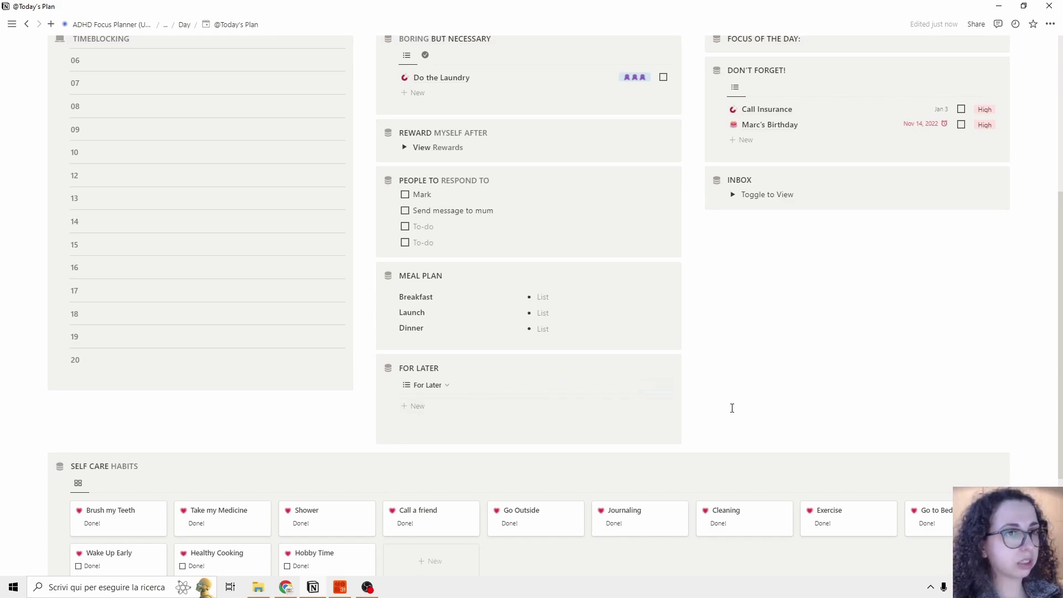
{"action": "scroll", "coordinate": [732, 408], "scroll_direction": "up", "scroll_amount": 2}
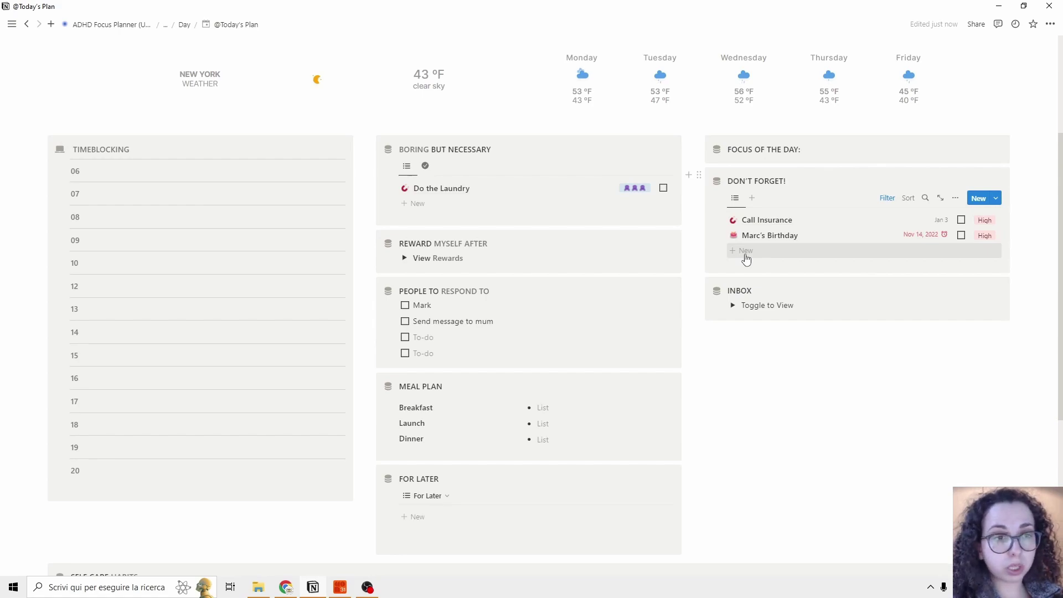
{"action": "scroll", "coordinate": [798, 399], "scroll_direction": "down", "scroll_amount": 2}
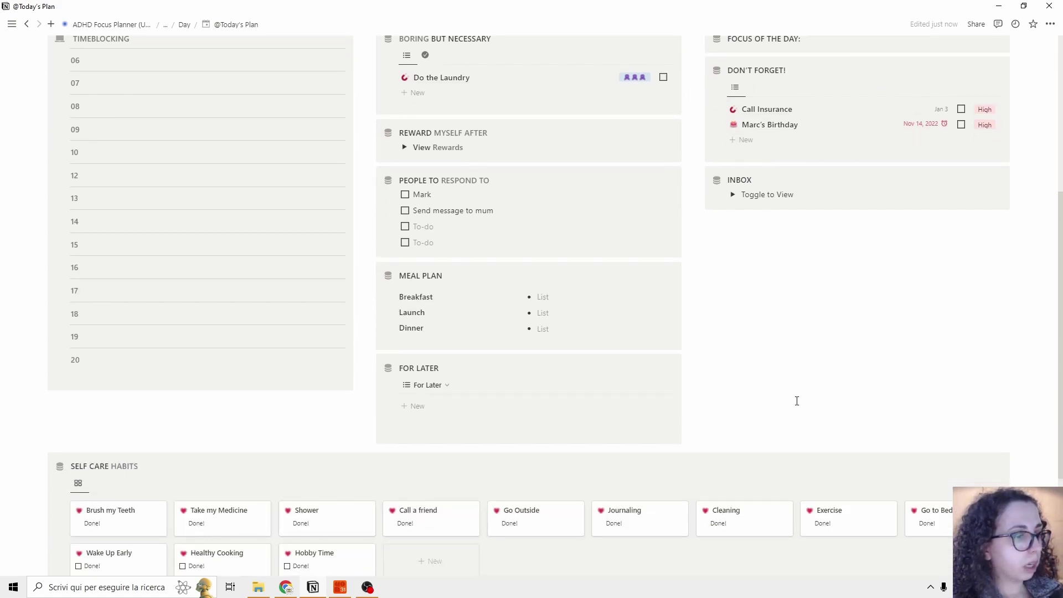
{"action": "scroll", "coordinate": [802, 399], "scroll_direction": "up", "scroll_amount": 5}
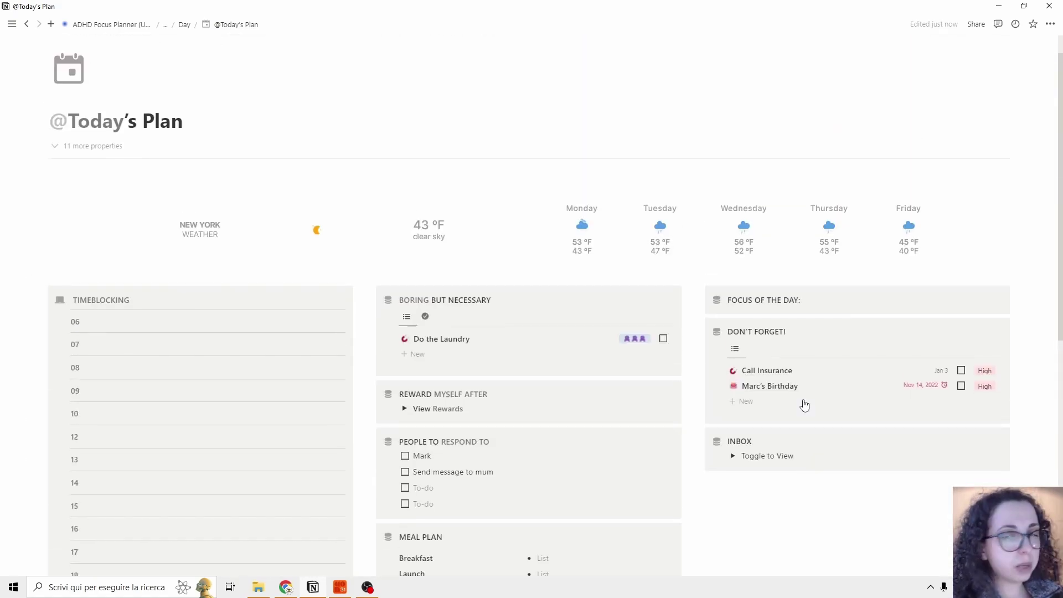